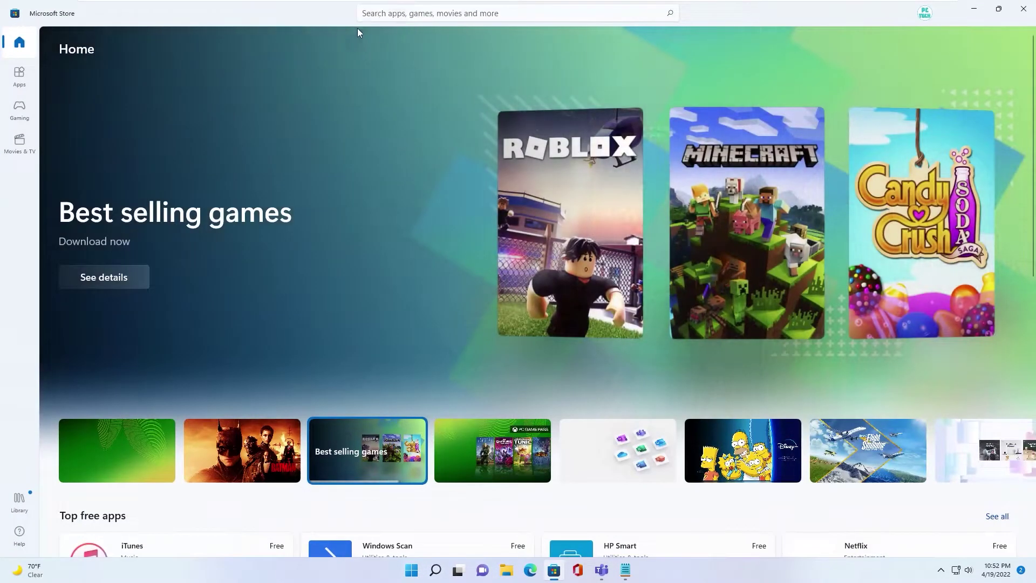
- Search the Store for 'lively', then get and launch Lively Wallpaper
left_click(362, 13)
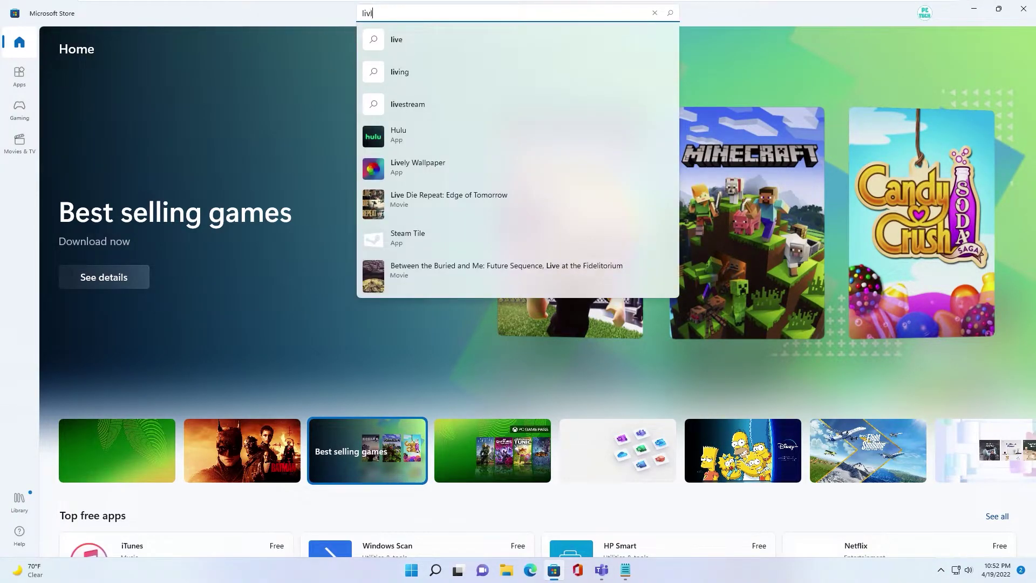
type("ely")
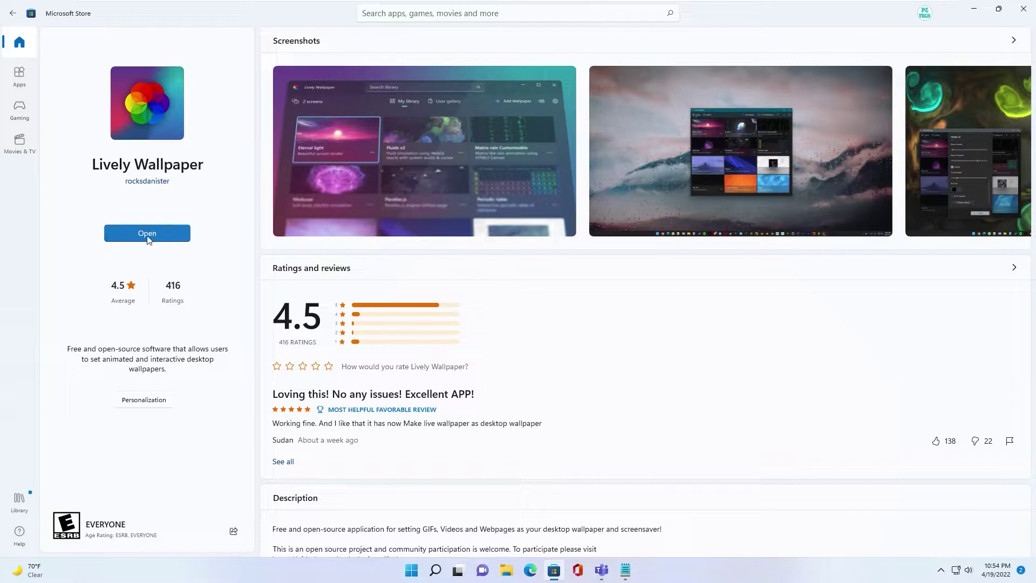
left_click(125, 233)
left_click_drag(215, 33, 326, 41)
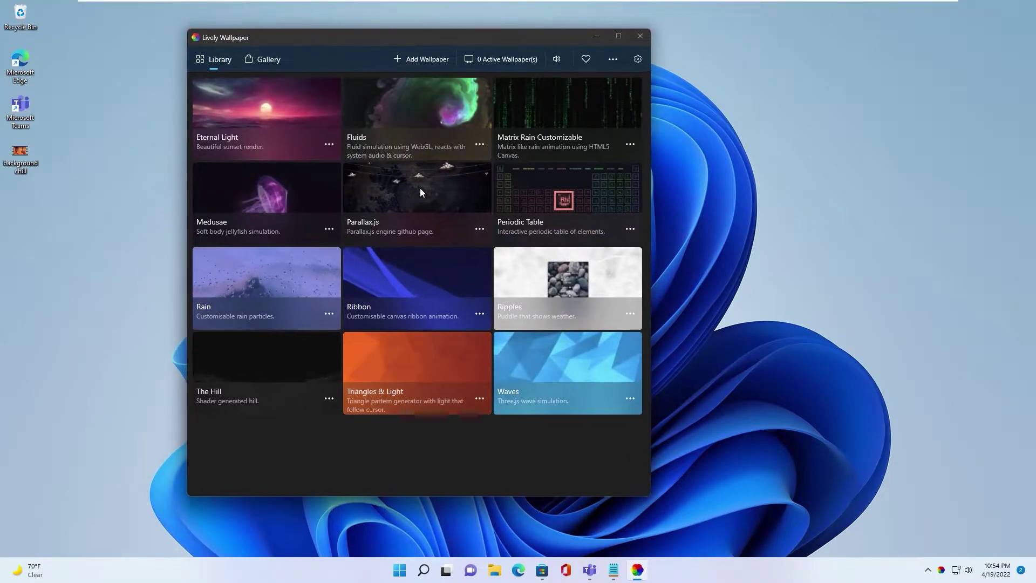
double_click(18, 155)
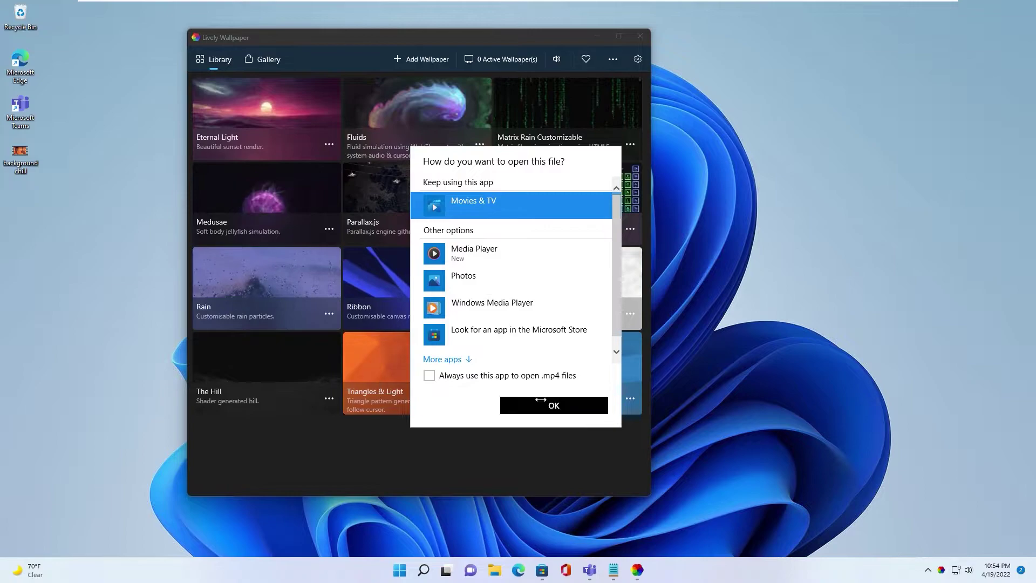
left_click(554, 405)
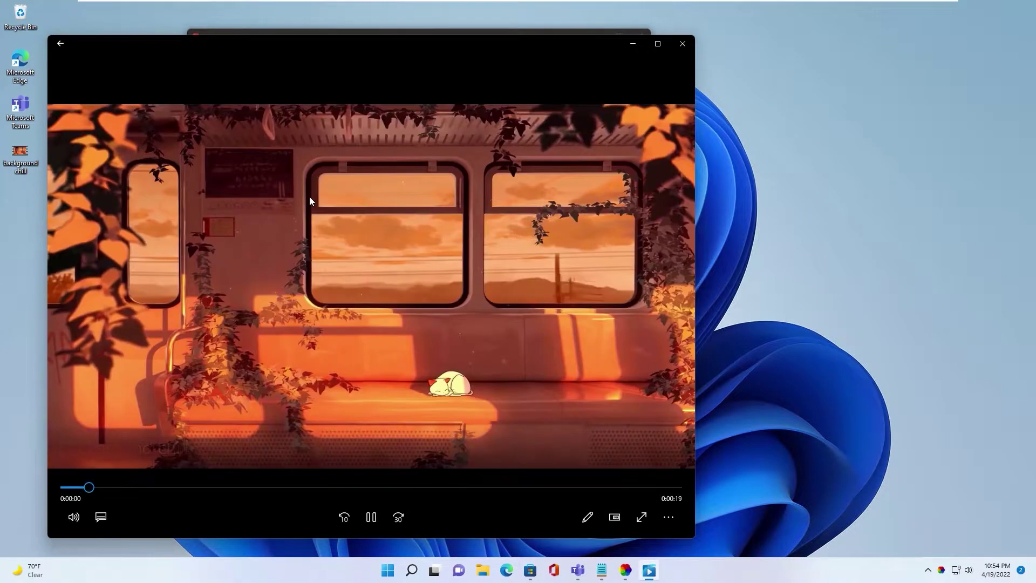
left_click(683, 44)
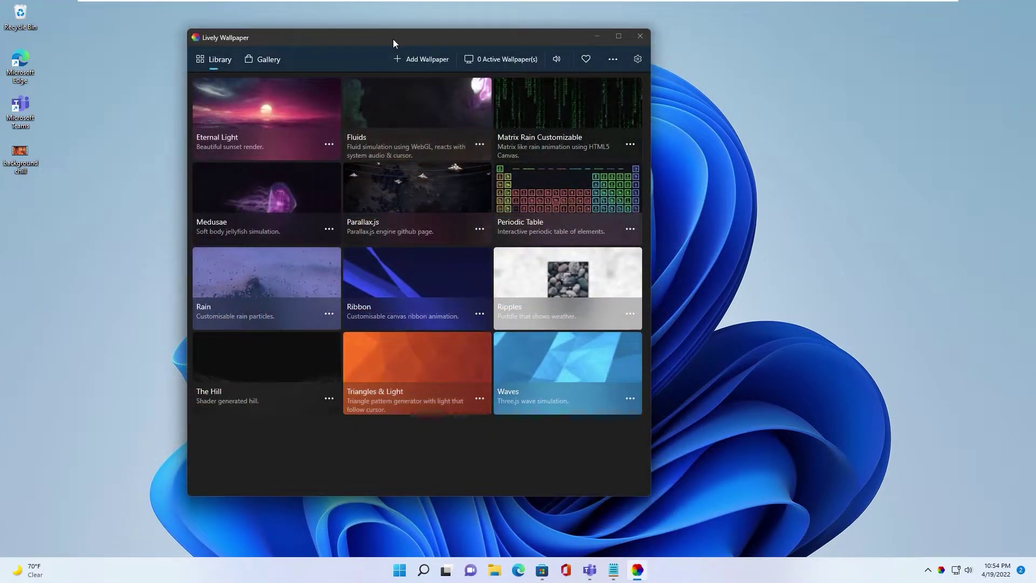
mouse_move(216, 38)
left_mouse_down()
mouse_move(277, 44)
mouse_move(249, 41)
left_mouse_up()
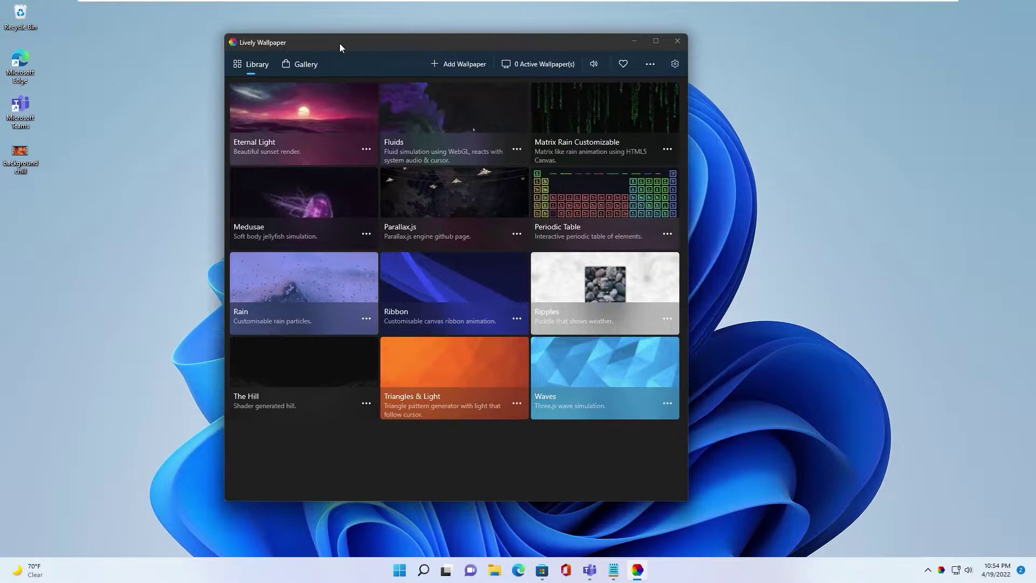
- Add the 'background chill' video from the Desktop and set it as the live wallpaper
left_click(451, 62)
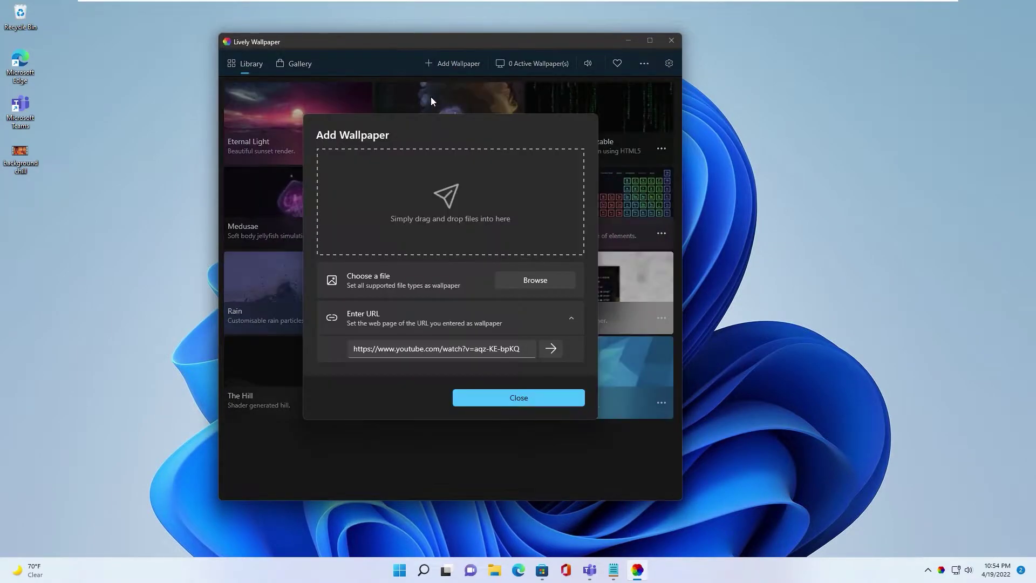
left_click(526, 279)
left_click(269, 131)
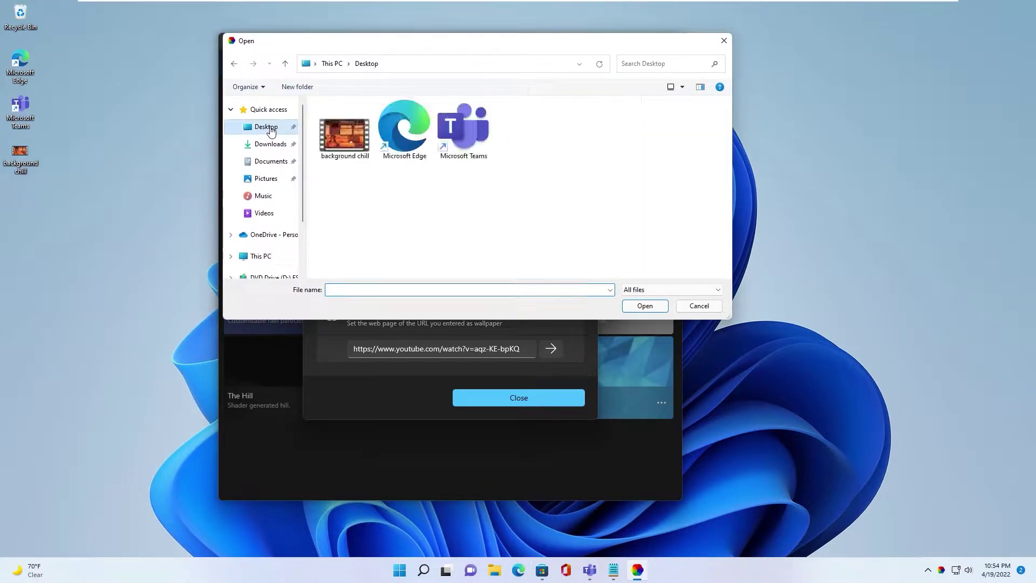
double_click(343, 138)
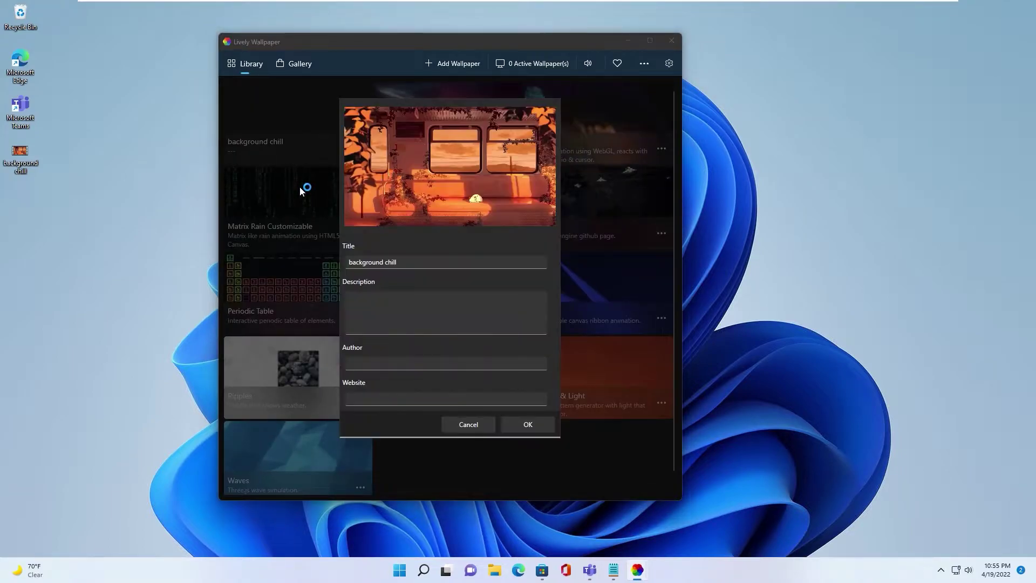
left_click(525, 429)
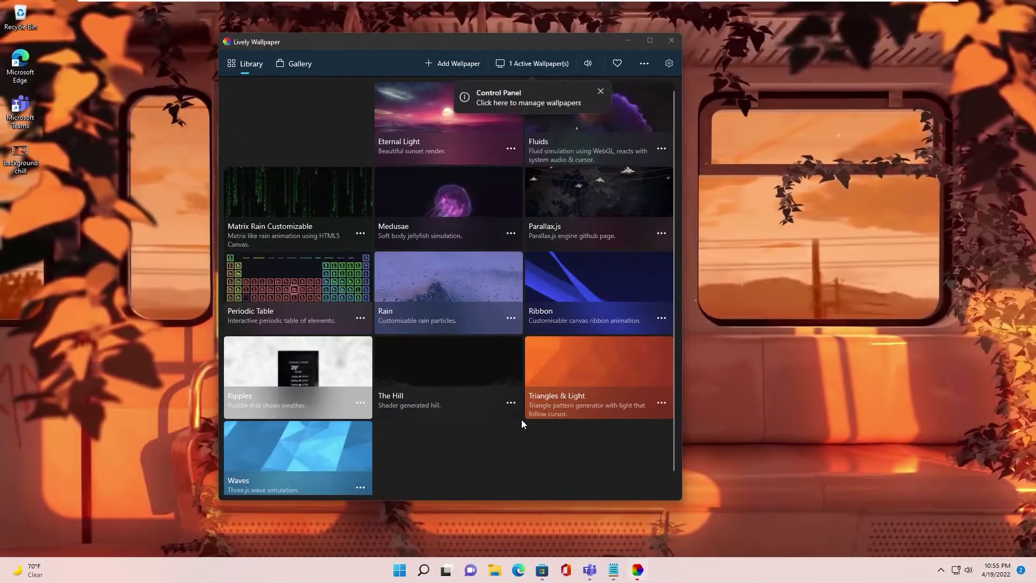
left_click(628, 40)
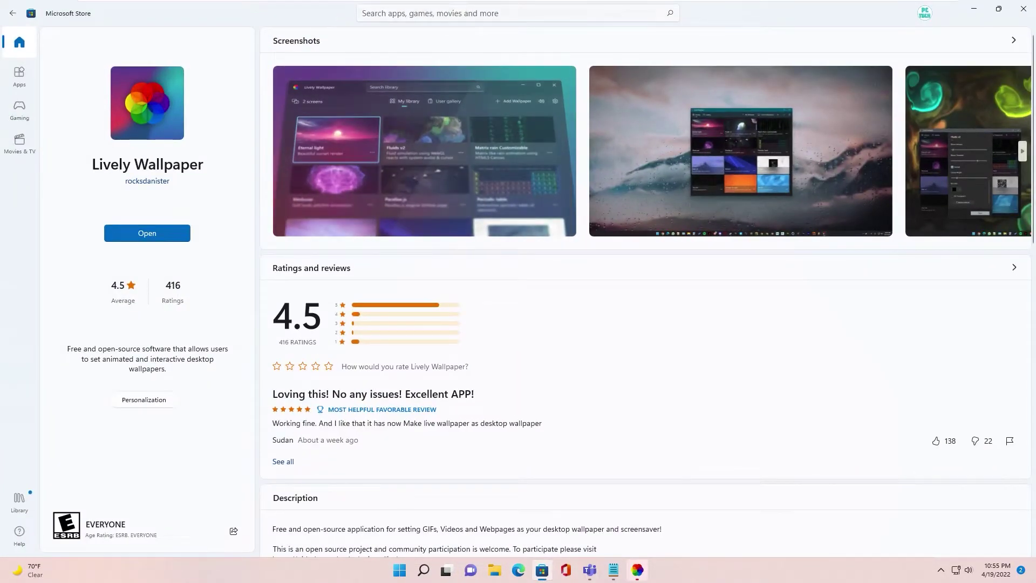
- Find TranslucentTB in the Store, install it and launch it
left_click(362, 14)
type("tb")
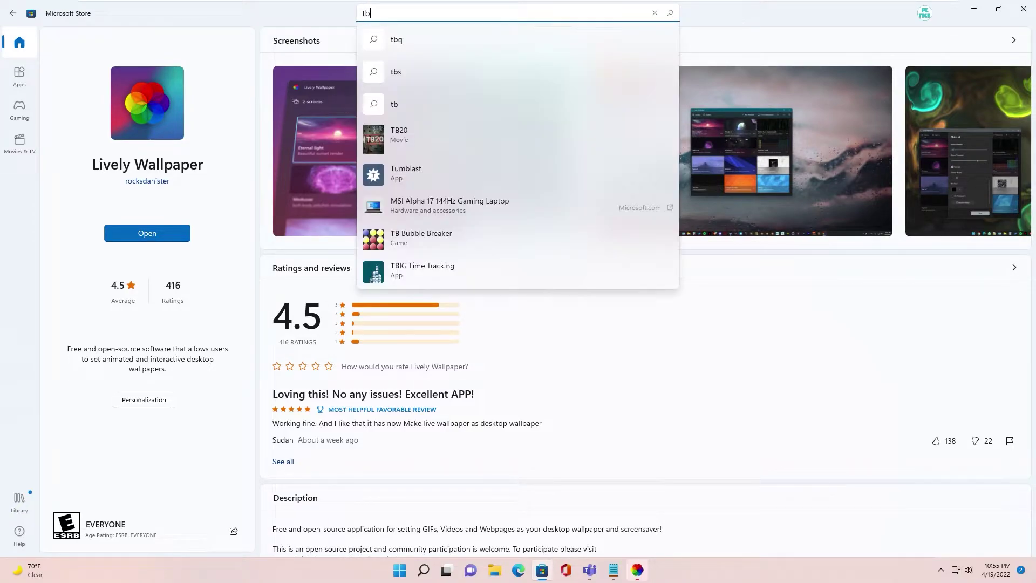
key("BackSpace")
key("BackSpace")
left_click(400, 293)
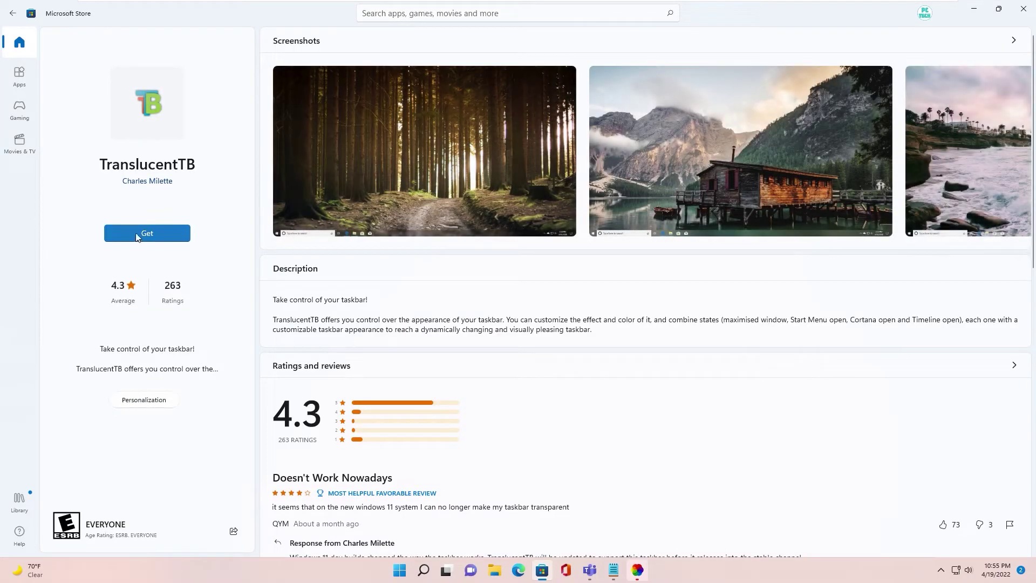
left_click(137, 235)
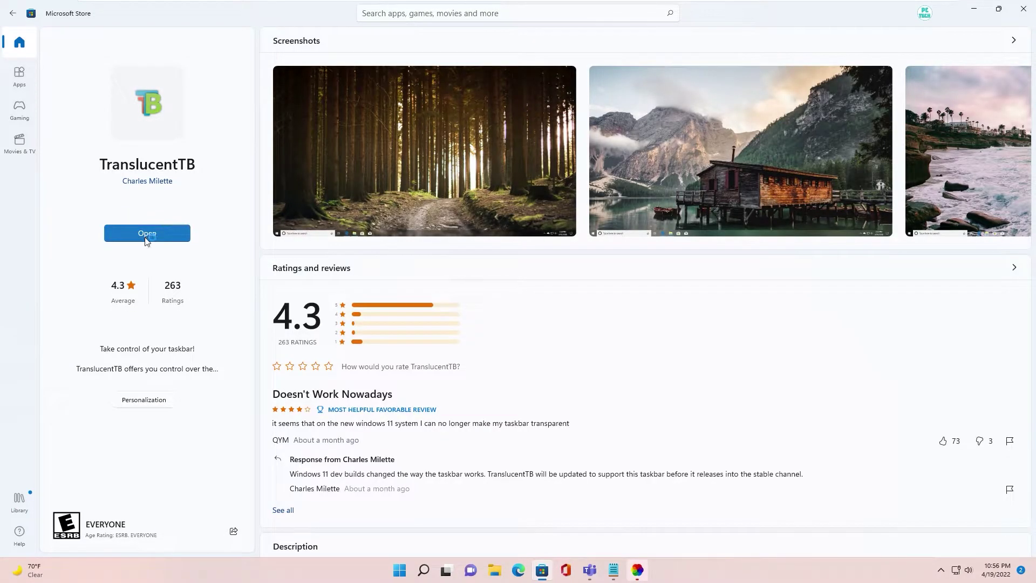
left_click(146, 241)
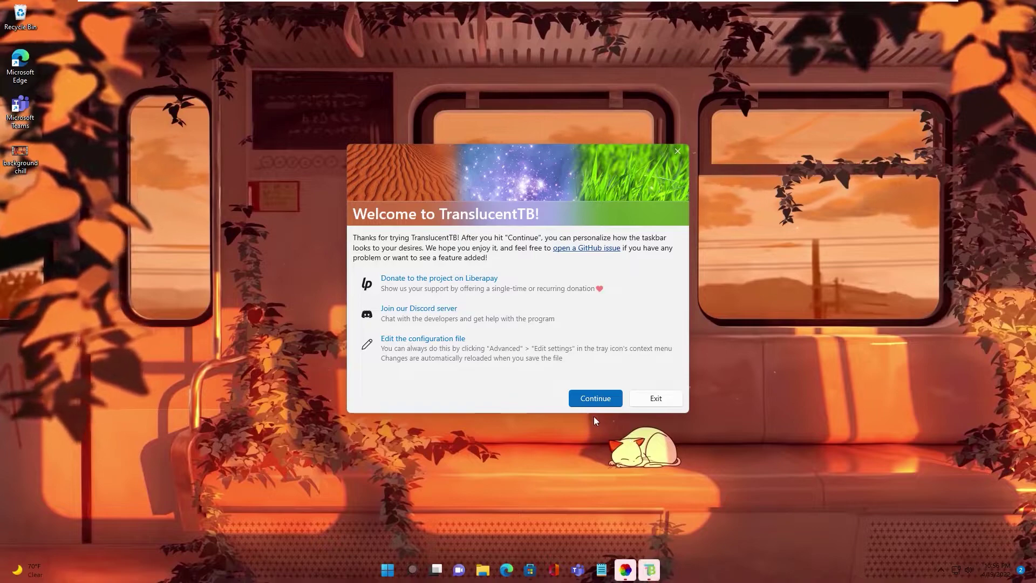
- Dismiss TranslucentTB's welcome and notice, then try a blurred taskbar from its tray menu
left_click(589, 399)
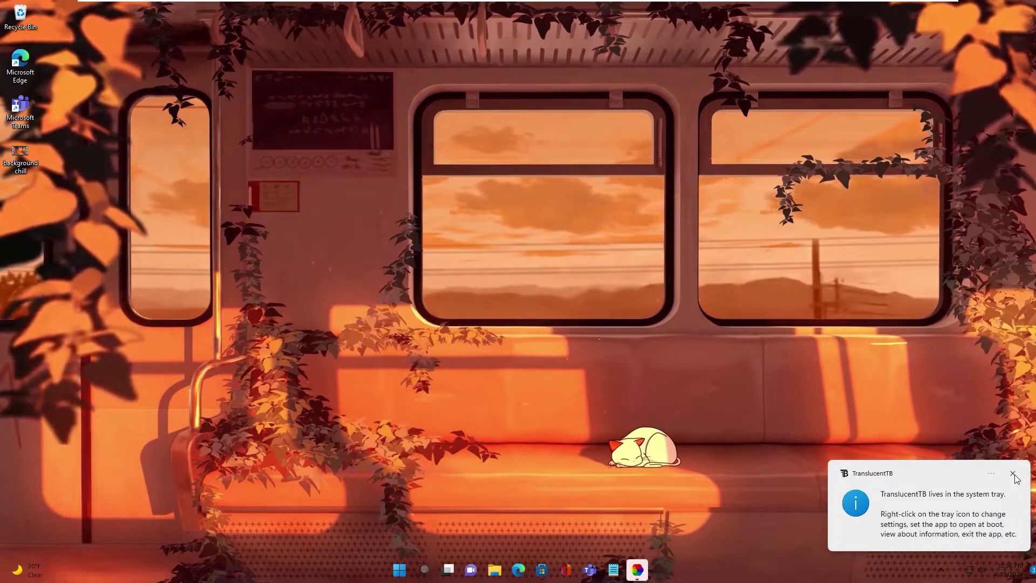
left_click(1012, 475)
left_click(941, 573)
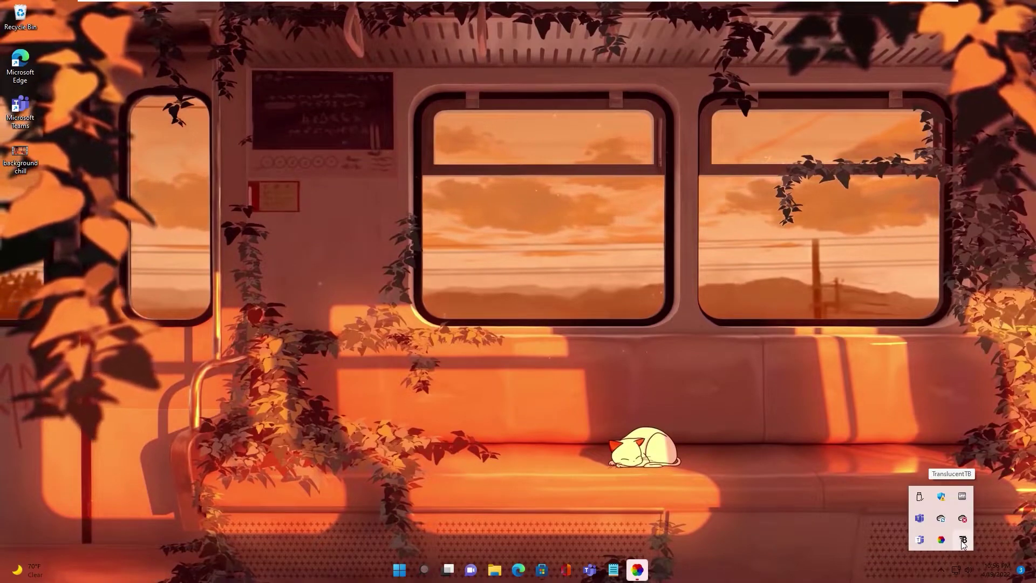
right_click(940, 496)
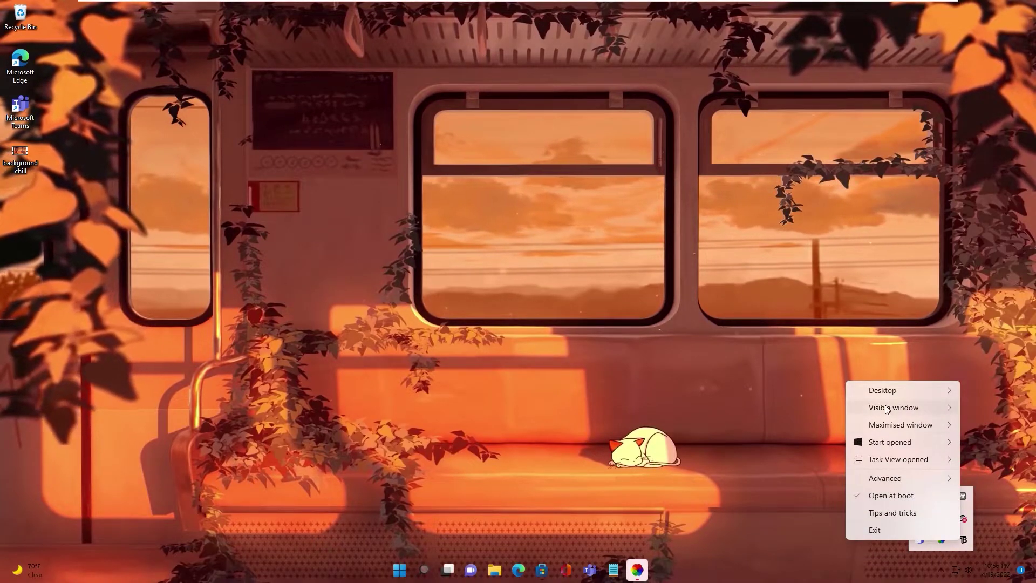
mouse_move(883, 391)
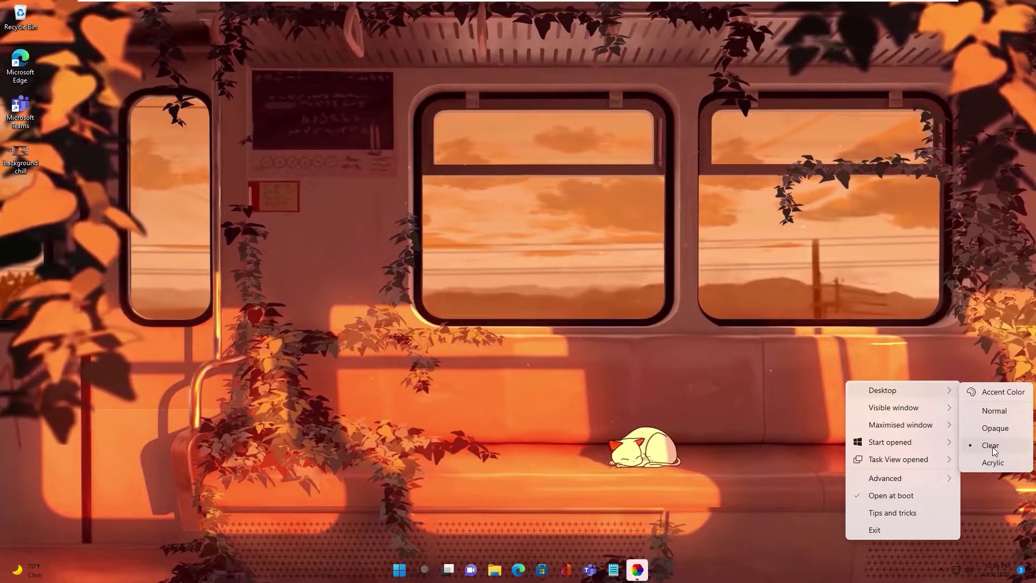
left_click(992, 461)
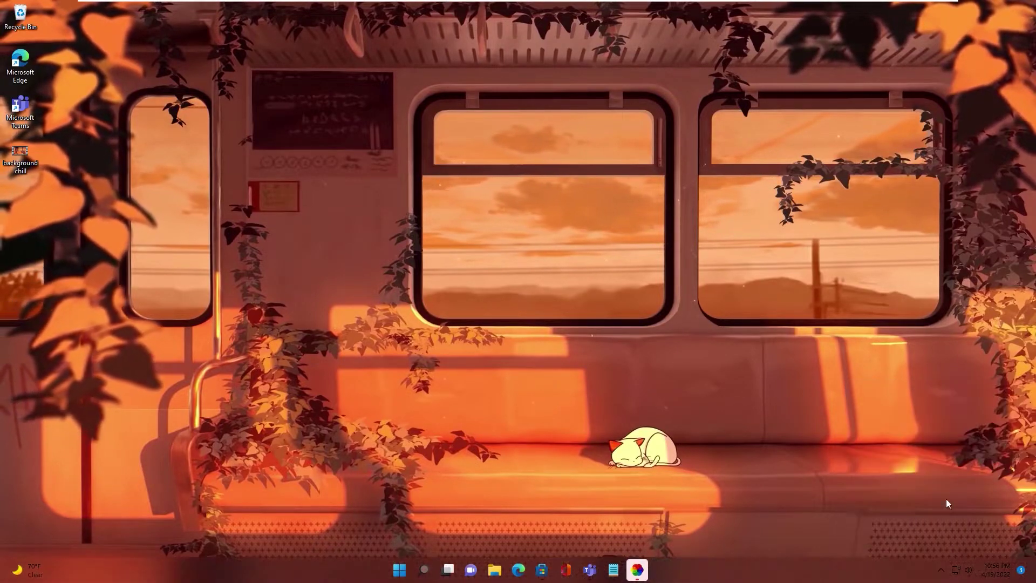
- Switch the desktop taskbar to fully transparent, then to Clear, via the tray menu
left_click(940, 572)
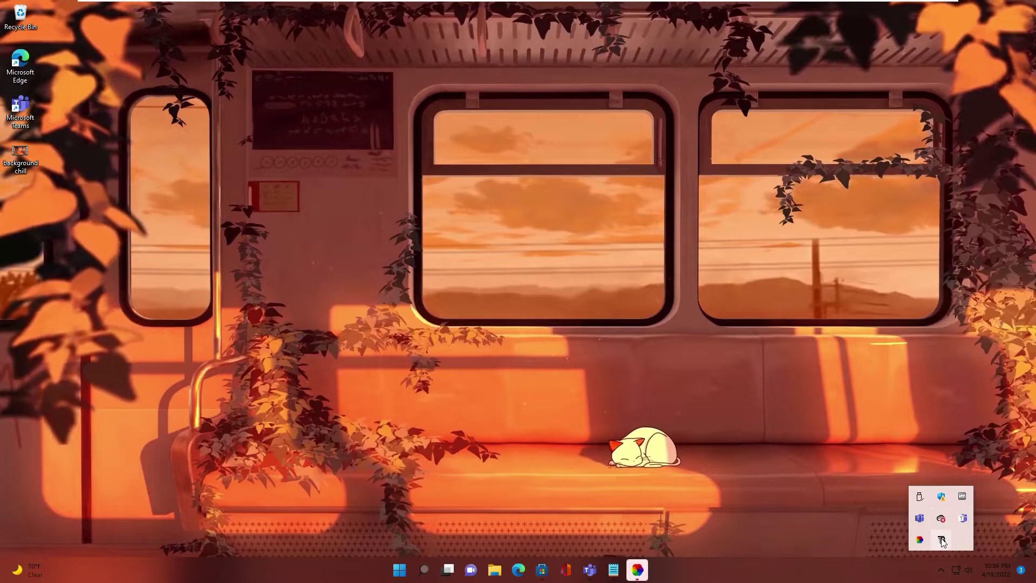
right_click(942, 539)
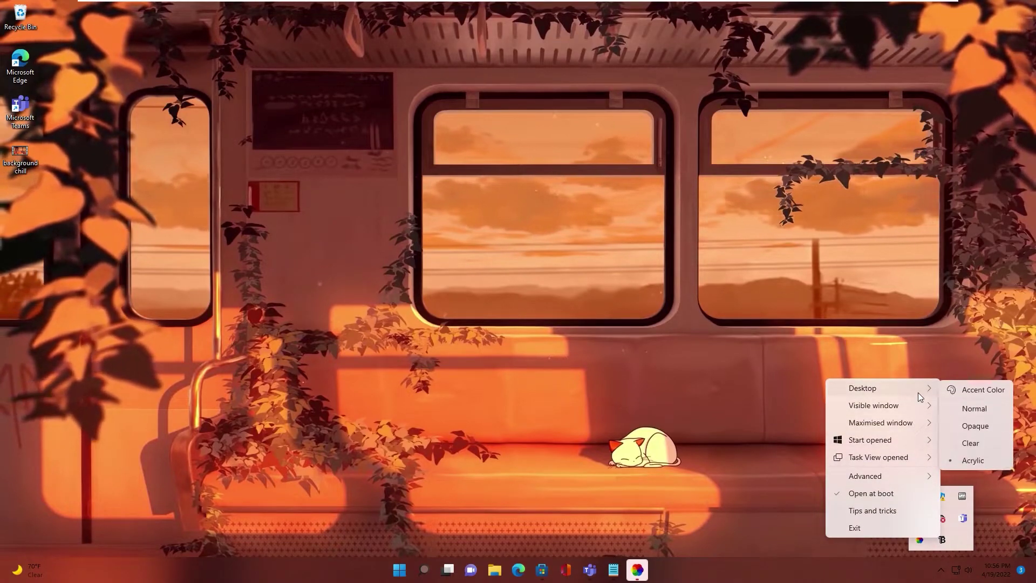
left_click(974, 447)
left_click(941, 570)
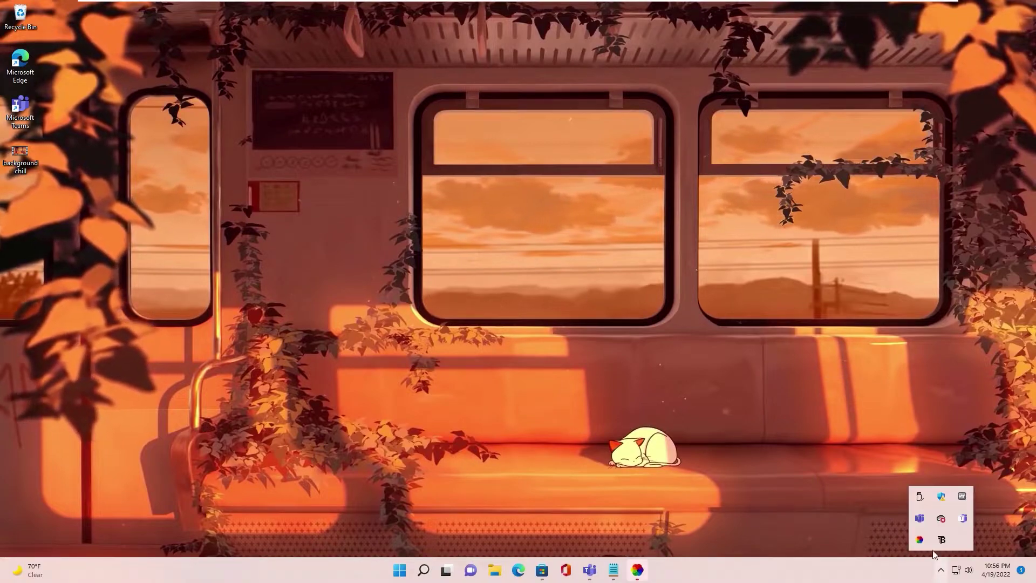
right_click(941, 538)
mouse_move(878, 390)
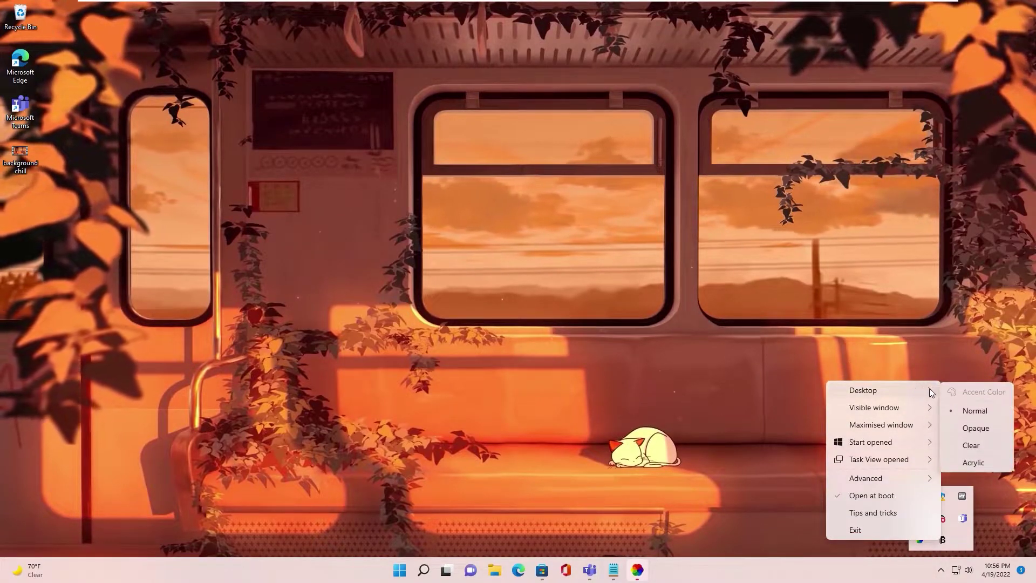
left_click(975, 447)
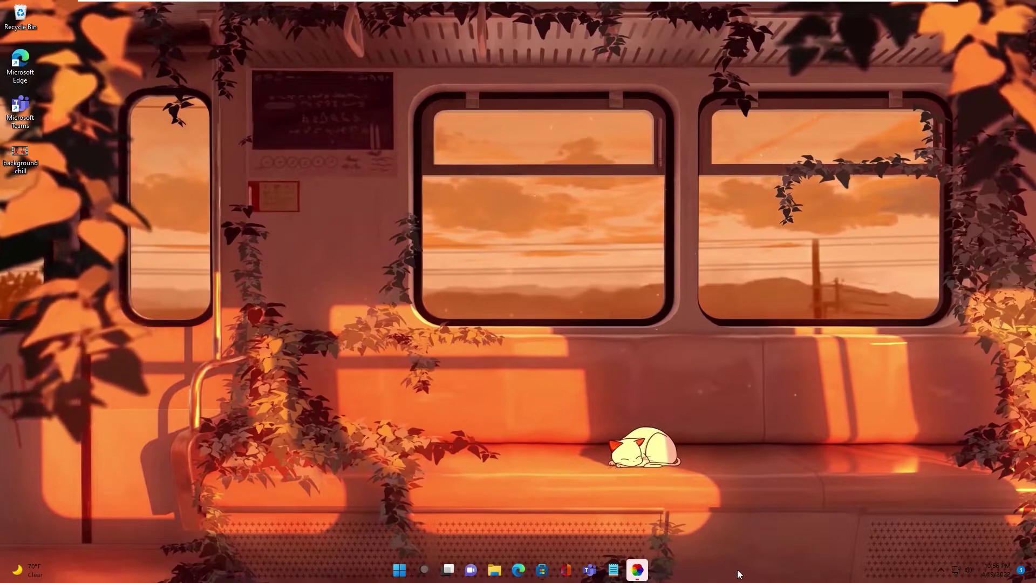
- Copy the rainmeter.net link from the Notepad note and open it in Edge to download the installer
left_click(616, 571)
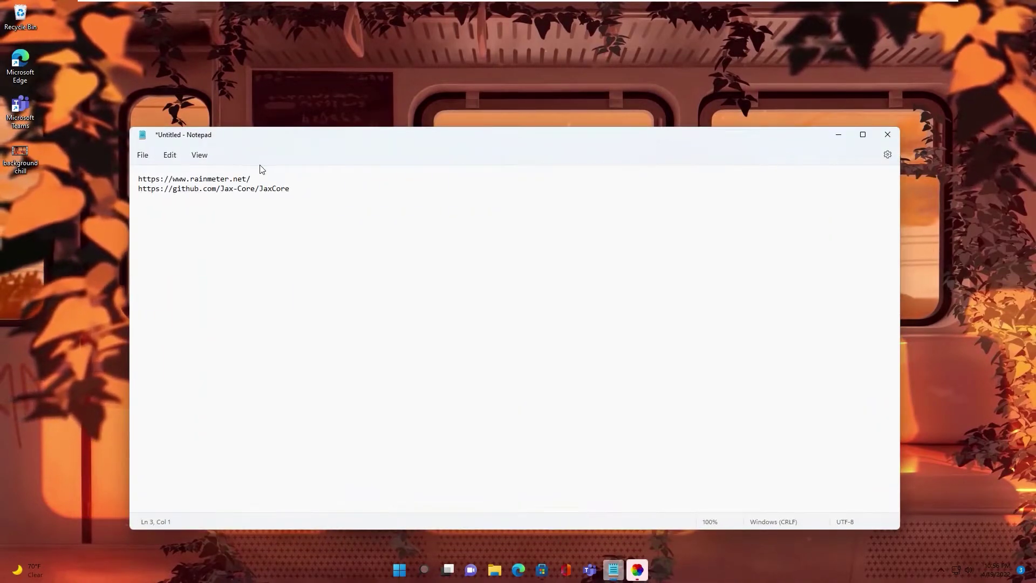
key("shift+Home")
left_click(495, 571)
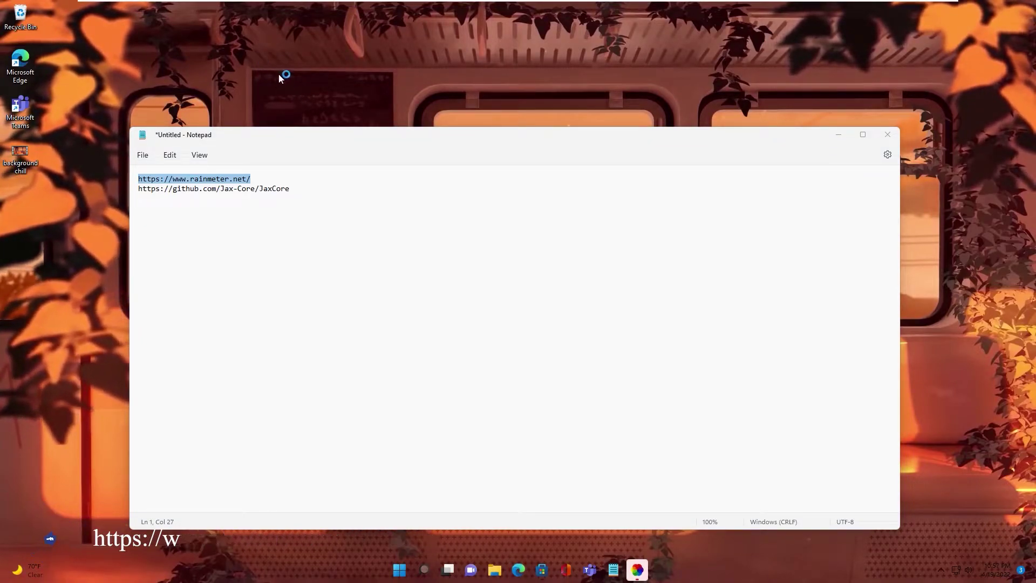
left_click(838, 136)
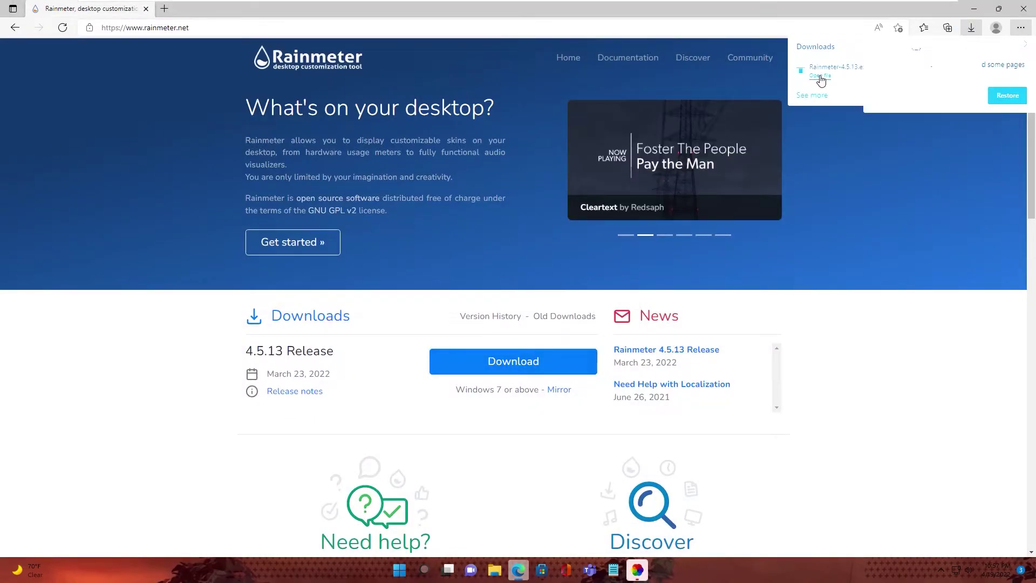
- Run the Rainmeter 4.5.13 installer with English and default options, allowing UAC
left_click(819, 77)
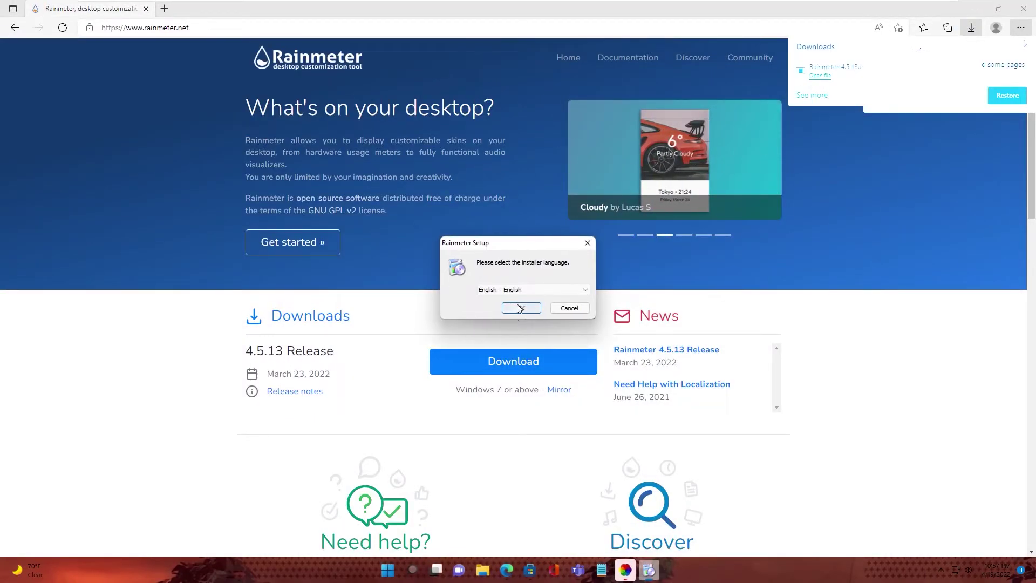
left_click(519, 308)
left_click(577, 371)
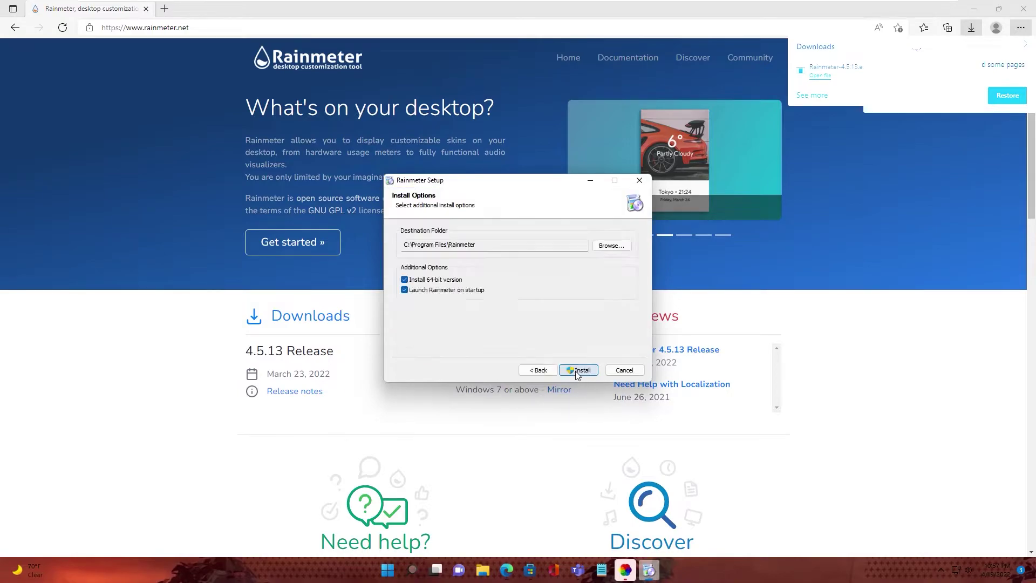
left_click(576, 374)
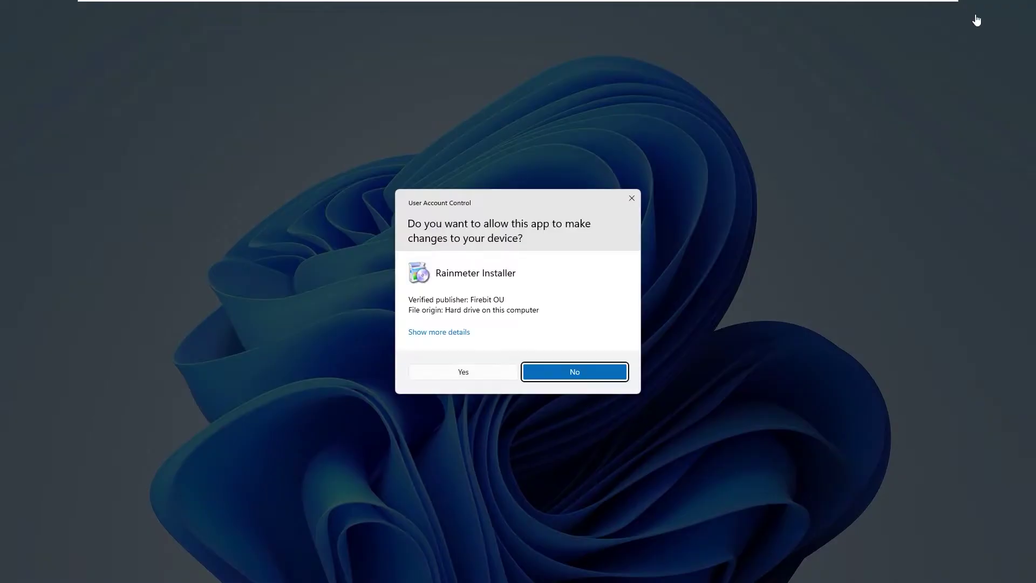
left_click(473, 377)
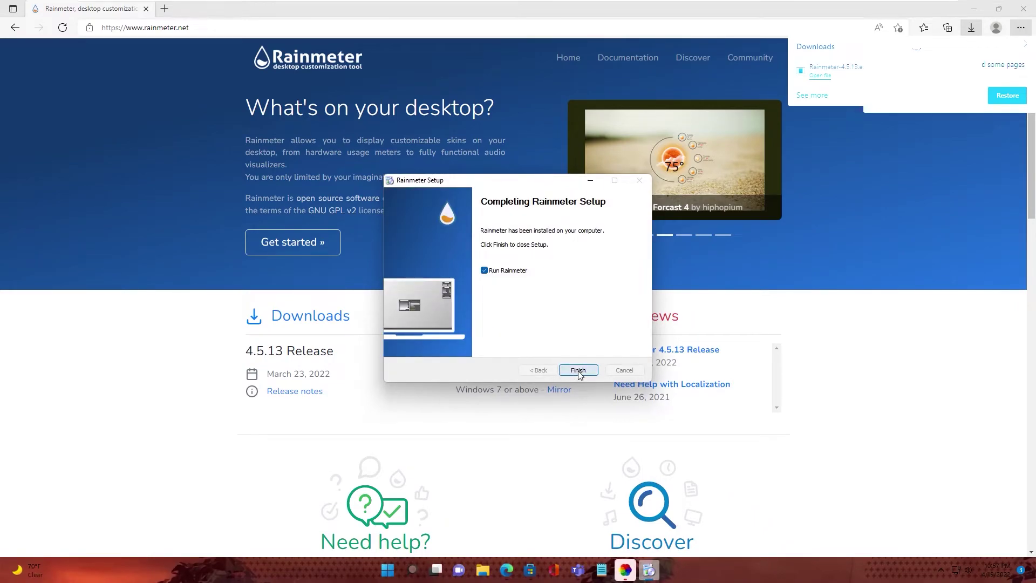
left_click(578, 371)
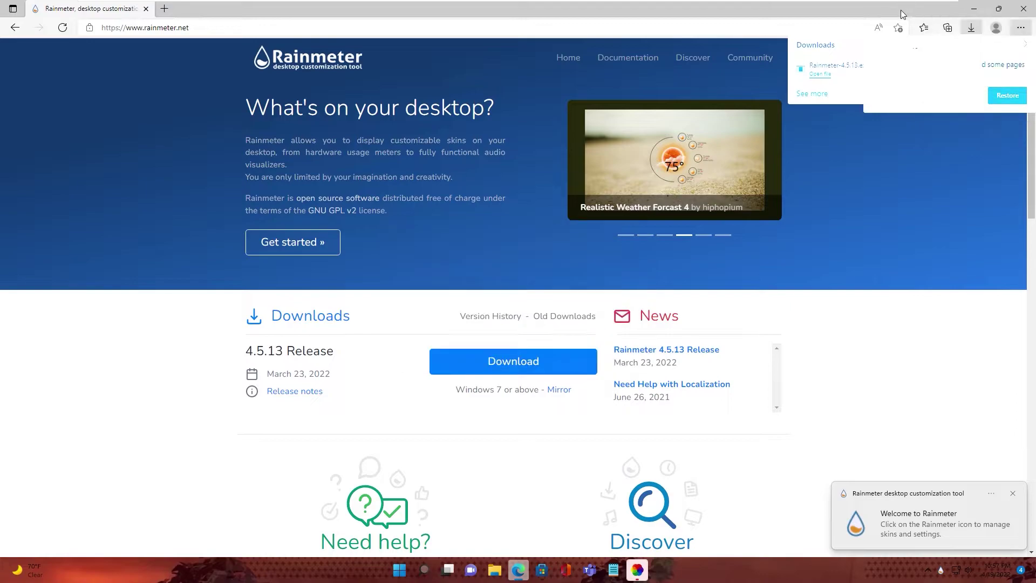
- Unload the Welcome skin from the desktop and bring up the Disks skin's menu
left_click(1017, 9)
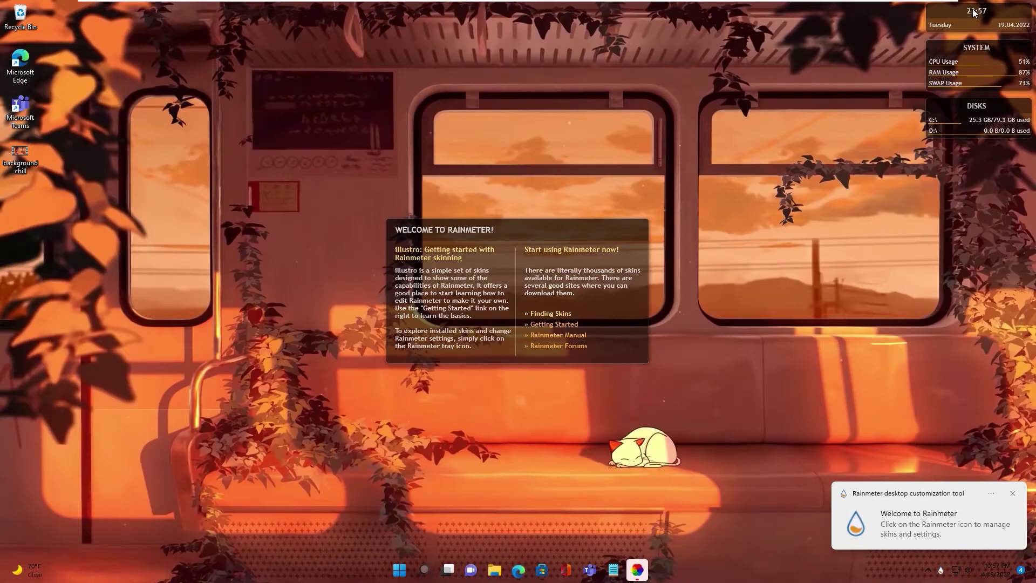
right_click(617, 350)
left_click(644, 476)
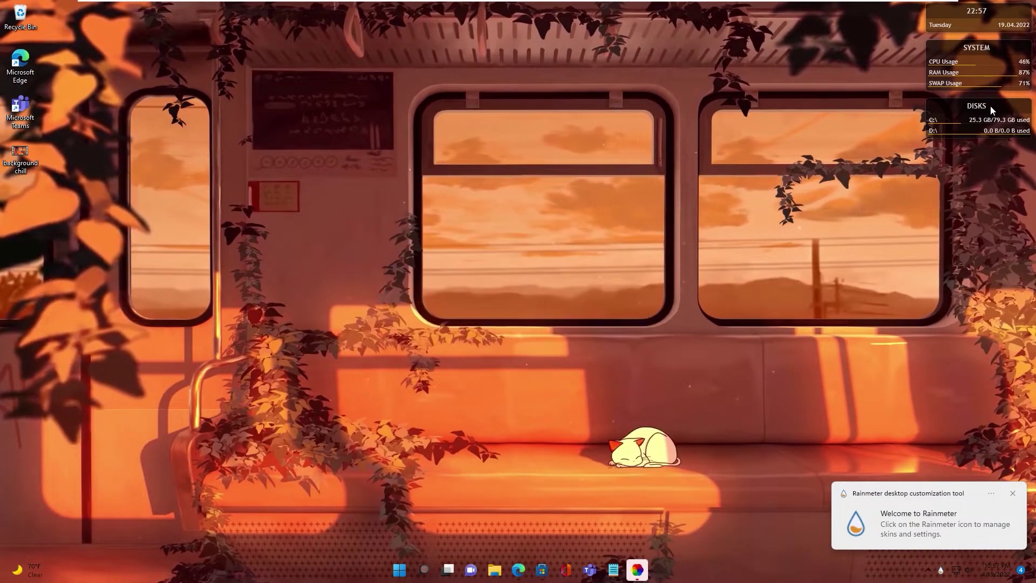
right_click(952, 108)
- Unload the Disks, System and clock skins so no Rainmeter widgets remain
left_click(974, 232)
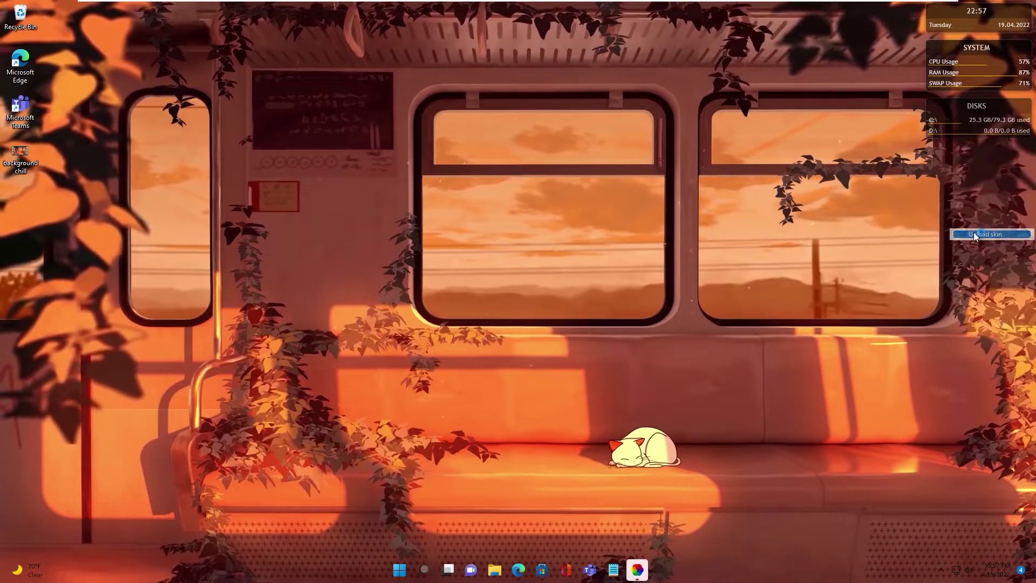
right_click(952, 49)
left_click(962, 173)
right_click(952, 17)
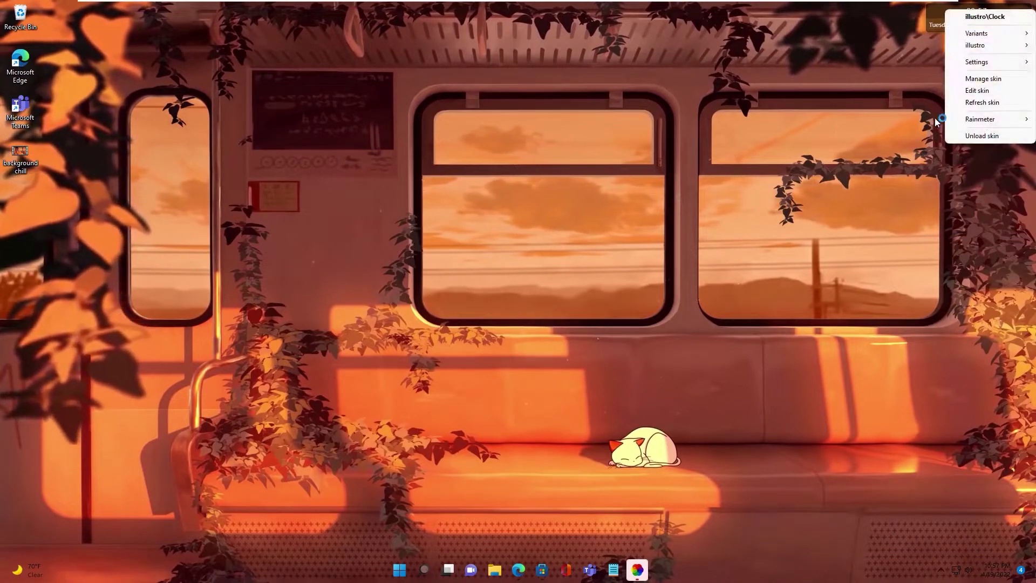
left_click(967, 136)
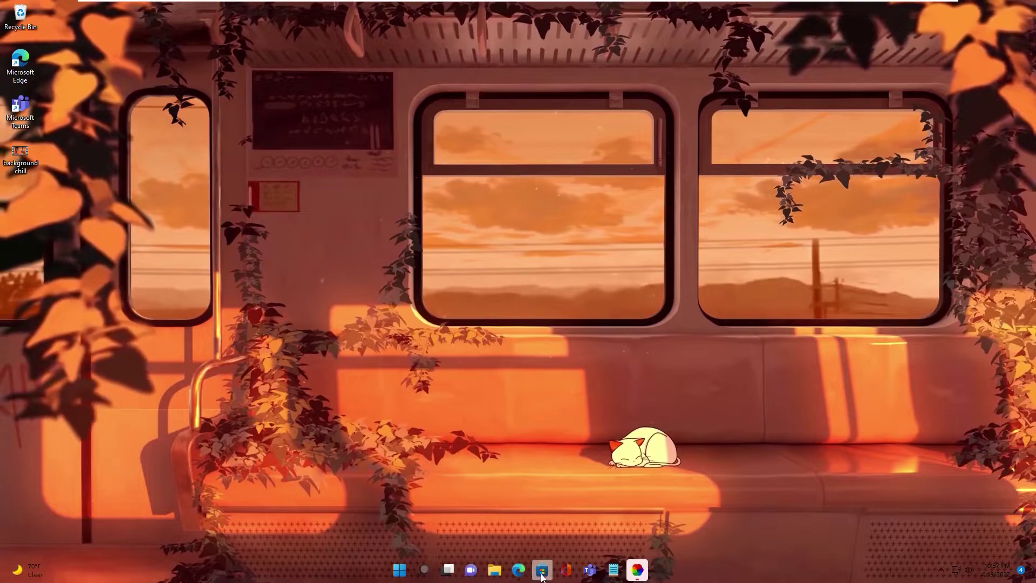
- Reopen the Notepad note and copy the JaxCore GitHub address
left_click(614, 570)
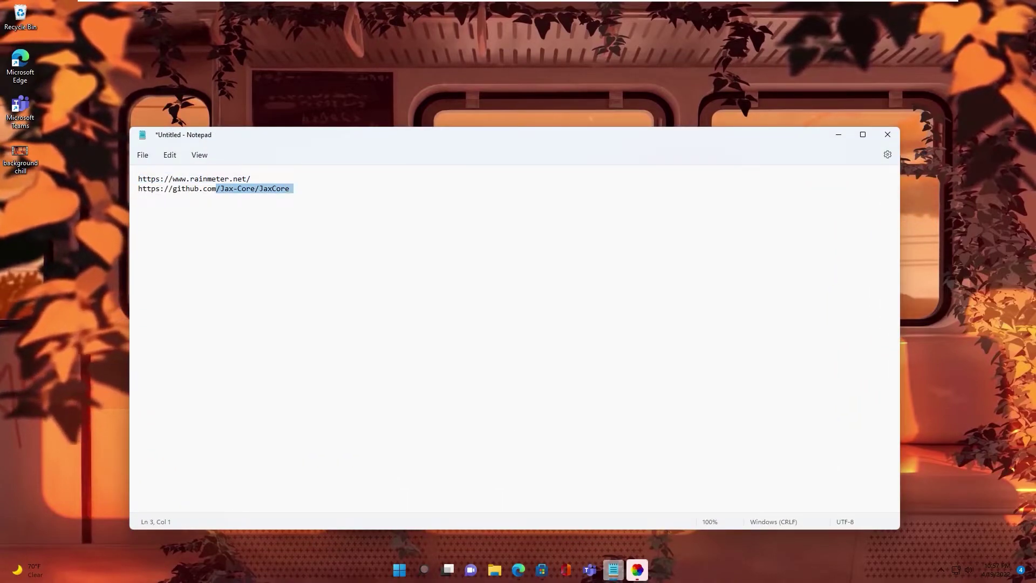
key("shift+Home")
- Download JaxCore_v44902.rmskin from the latest GitHub release and install it into Rainmeter
left_click(518, 572)
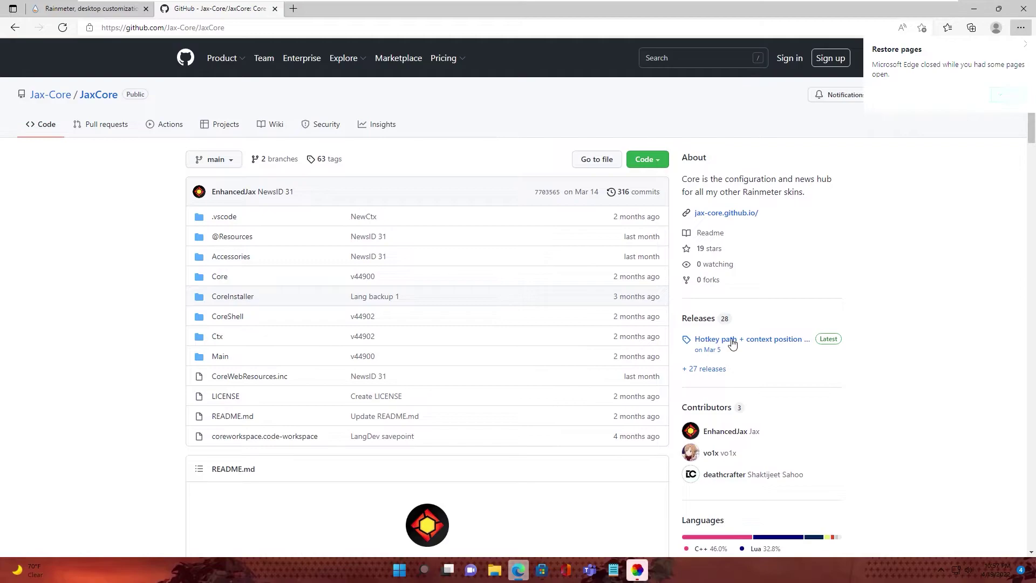
left_click(733, 344)
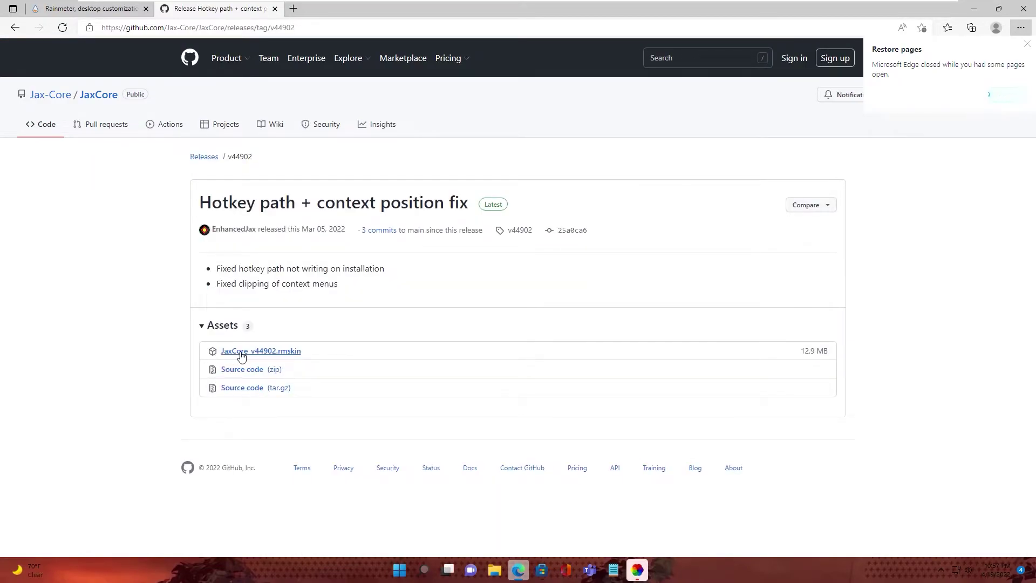
left_click(243, 357)
left_click(820, 75)
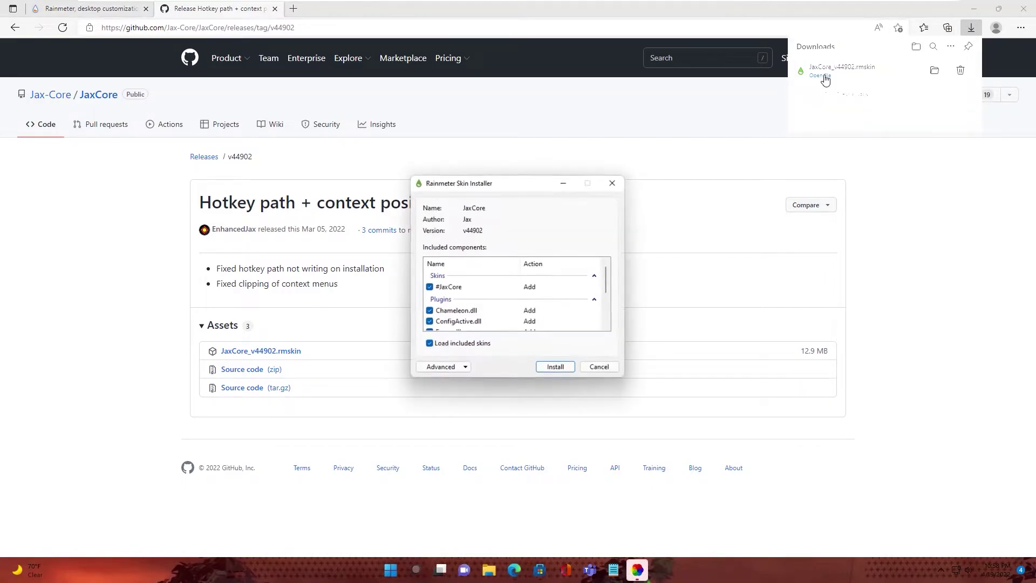
left_click(555, 369)
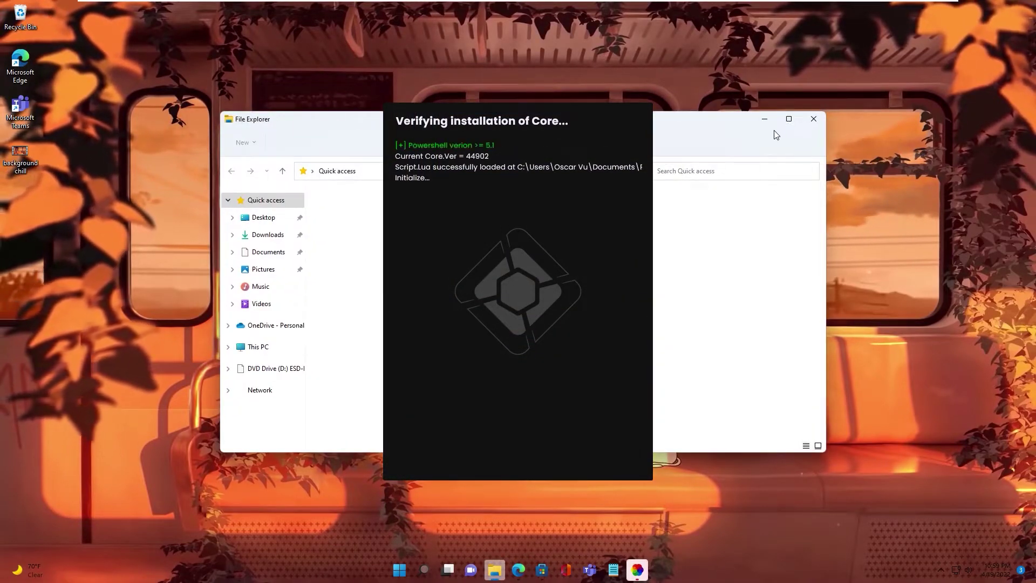
- Finish JaxCore's first-run setup in English with default options, reaching the Config hub
left_click(814, 119)
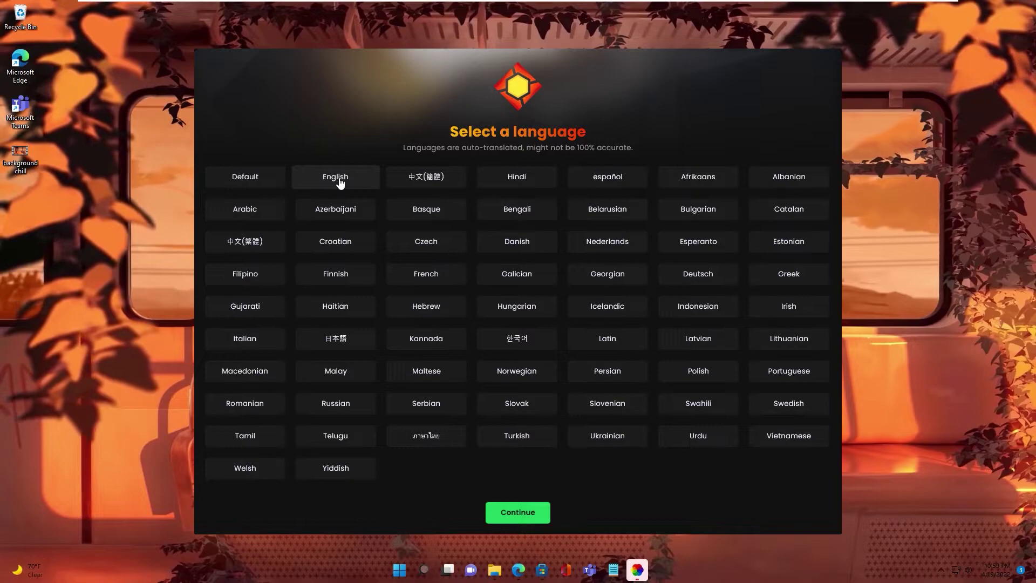
left_click(340, 183)
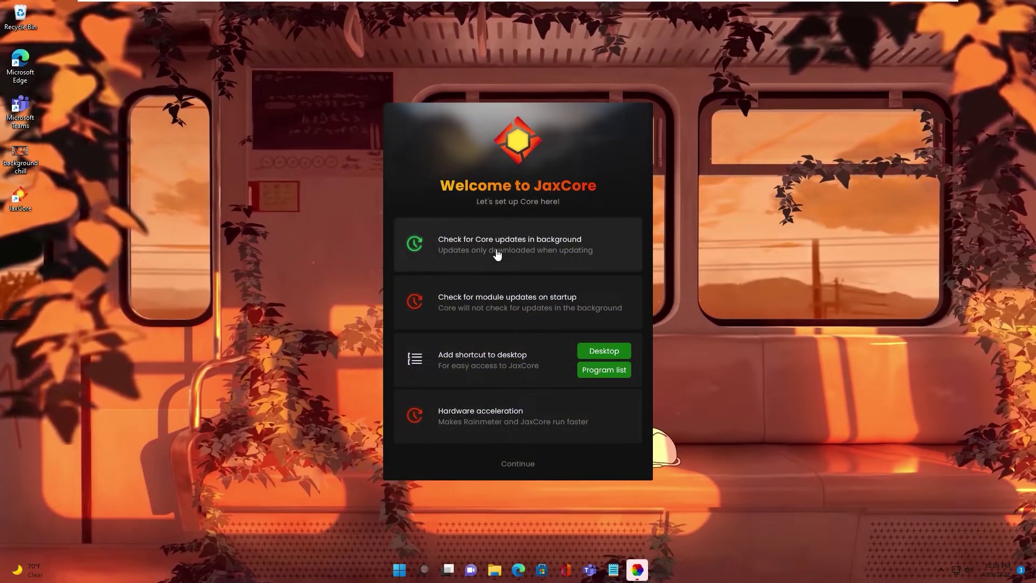
left_click(515, 464)
left_click(517, 463)
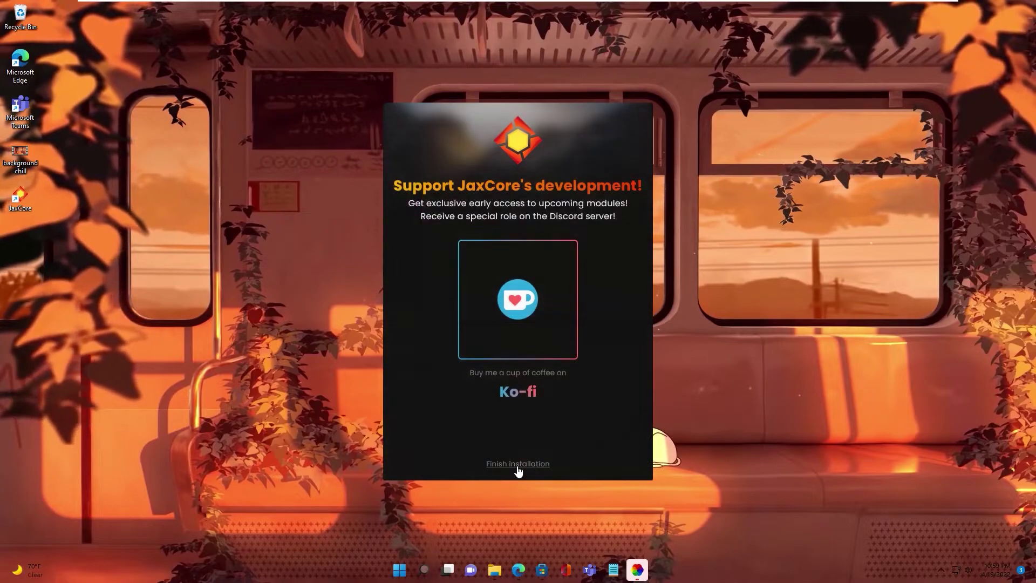
left_click(520, 467)
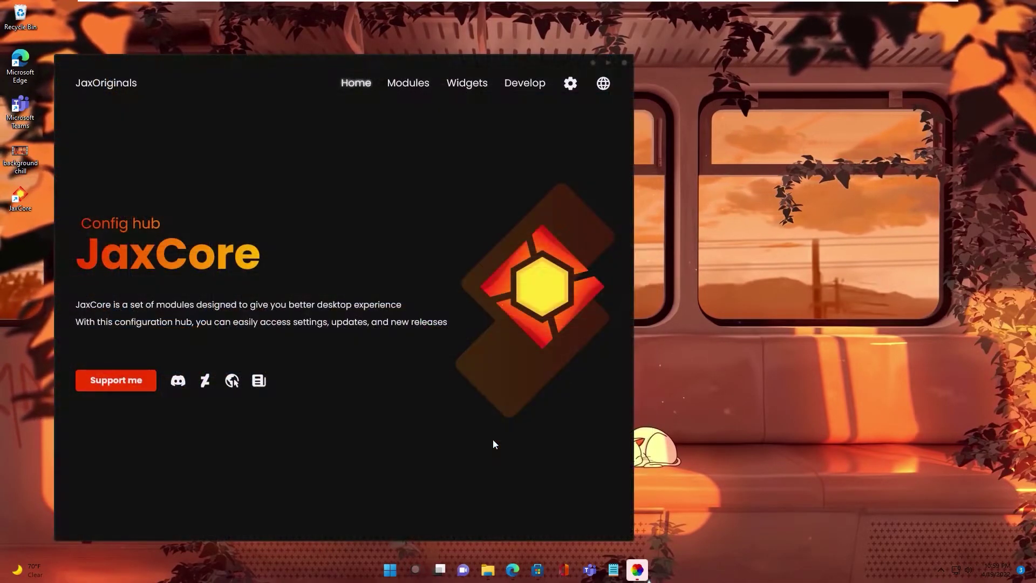
- Browse the hub's Widgets catalog and view the ModularClocks widget's details
left_click_drag(201, 61, 281, 66)
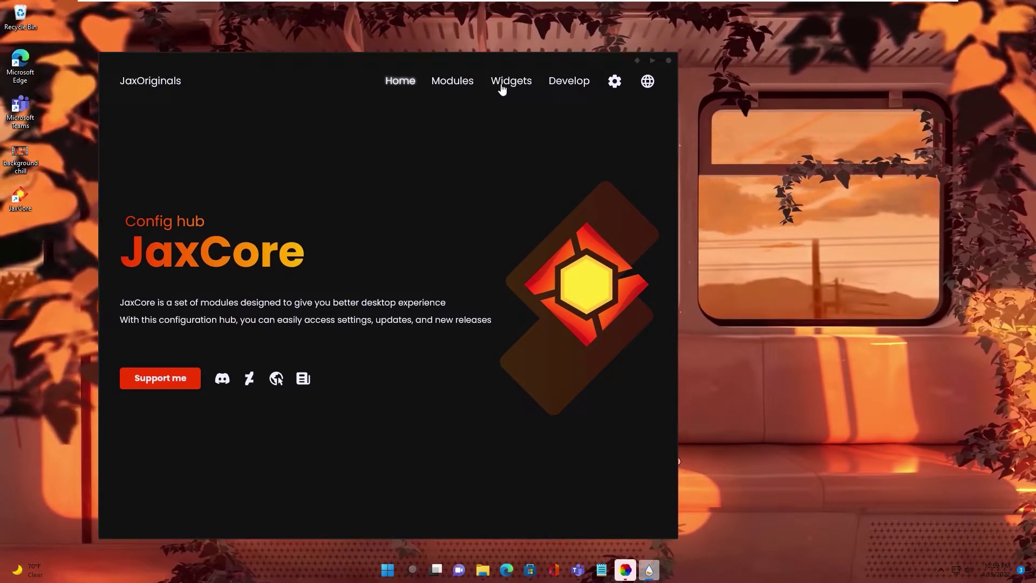
left_click(520, 88)
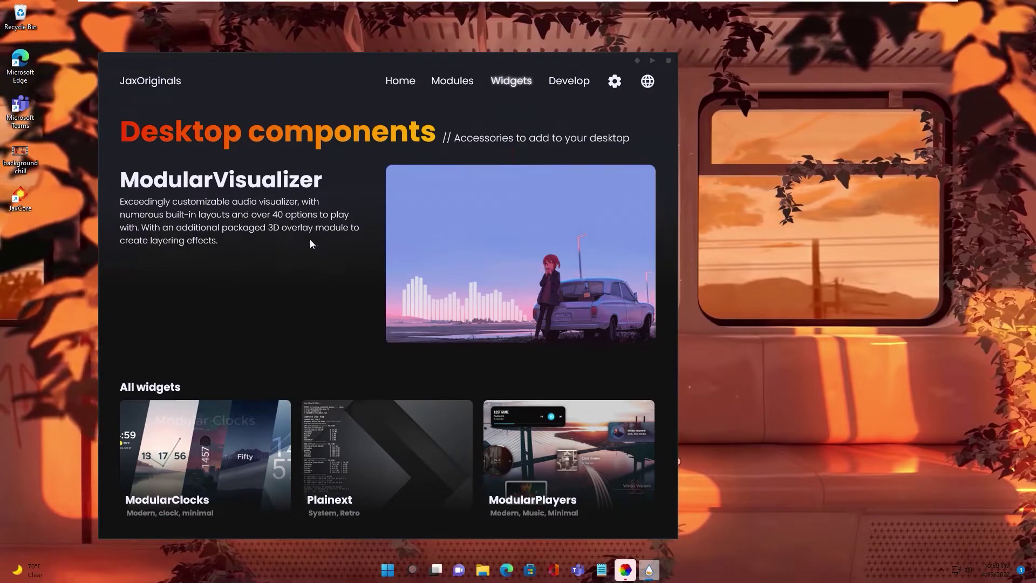
scroll(299, 290, "down", 1)
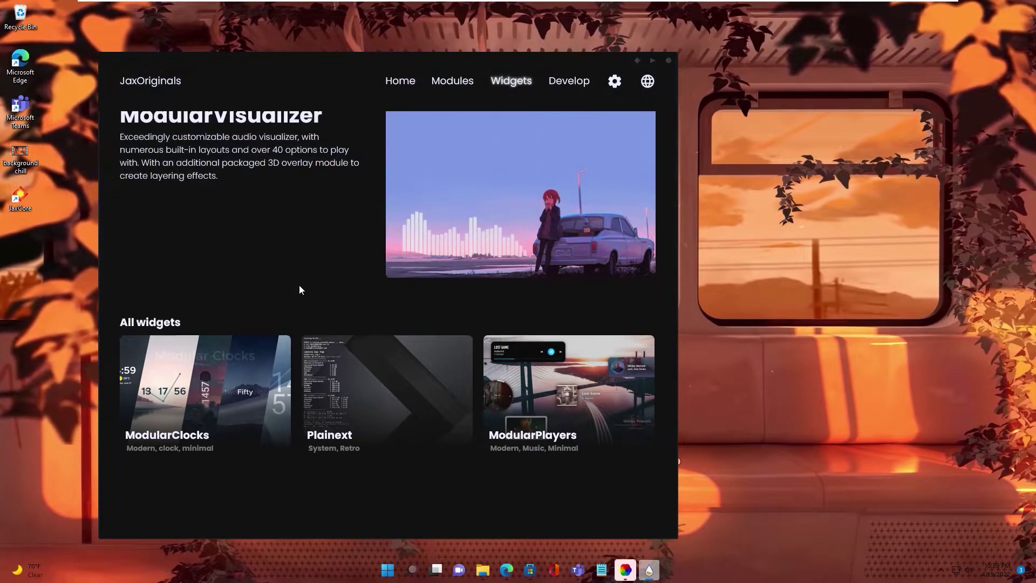
left_click(180, 392)
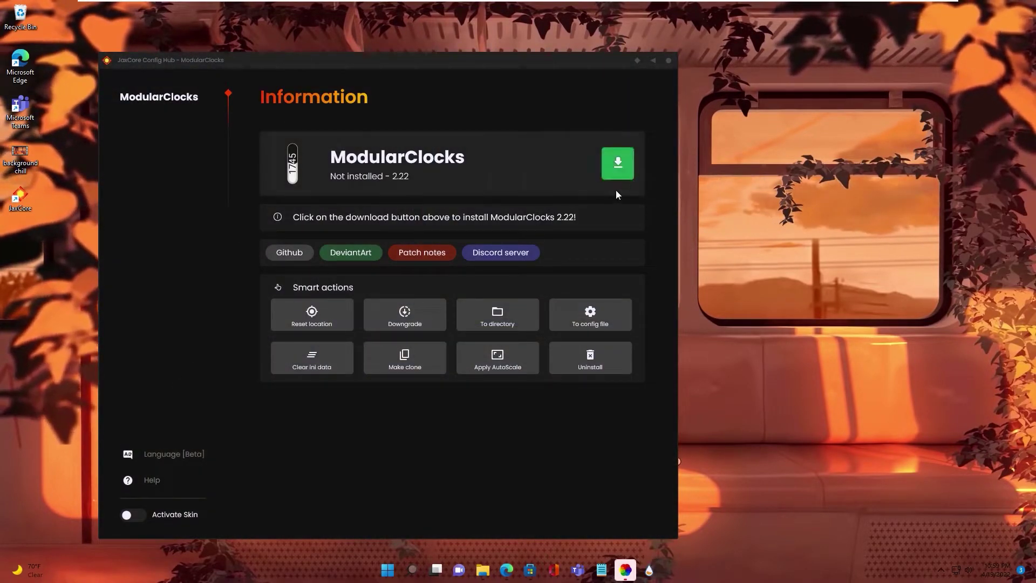
- Install ModularClocks, activate its skin and choose the clock style showing time, weather and date
left_click(619, 166)
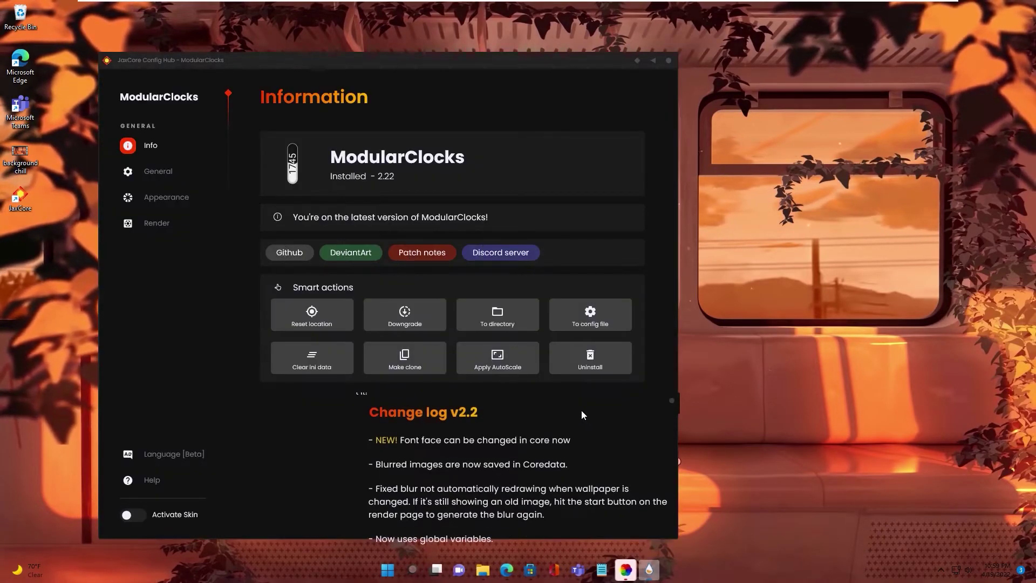
left_click(131, 516)
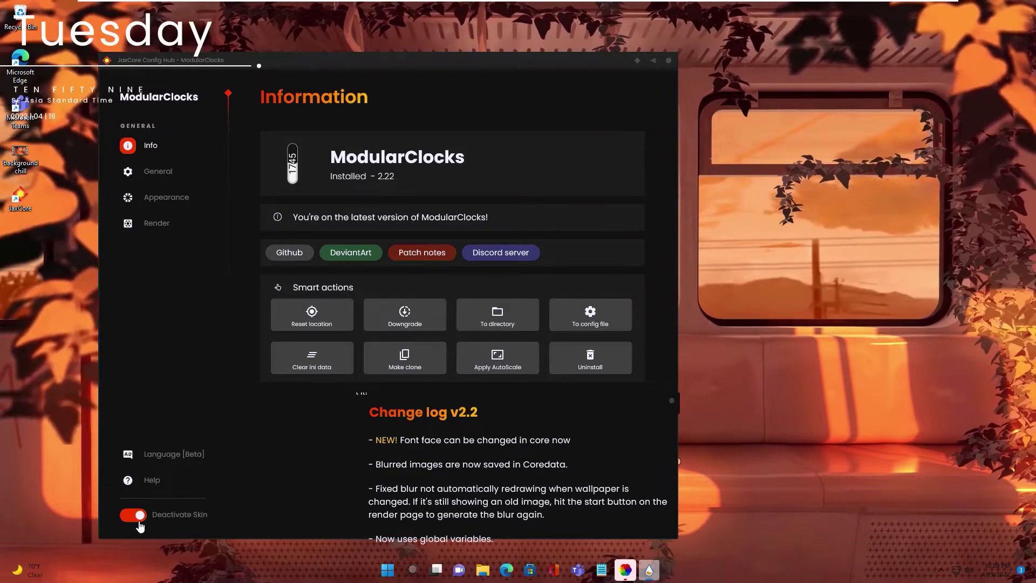
left_click(162, 176)
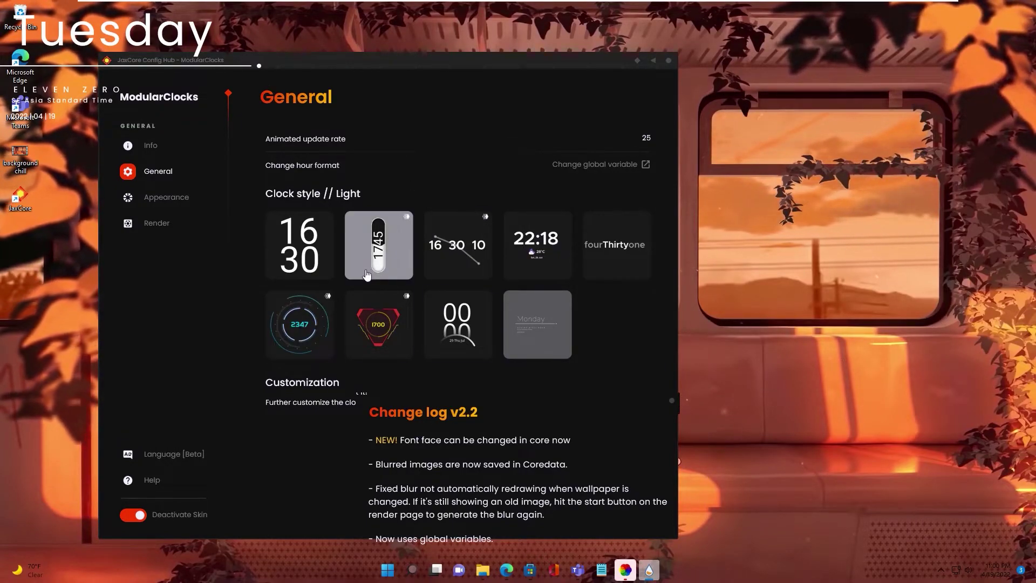
left_click(535, 253)
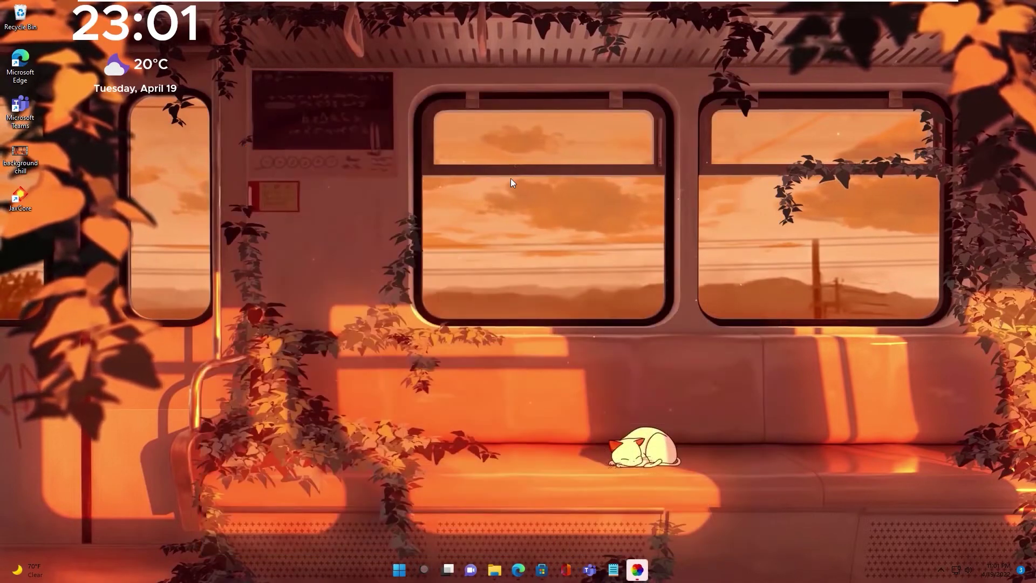
- Align the ModularClocks widget to the horizontal centre of the screen
right_click(134, 28)
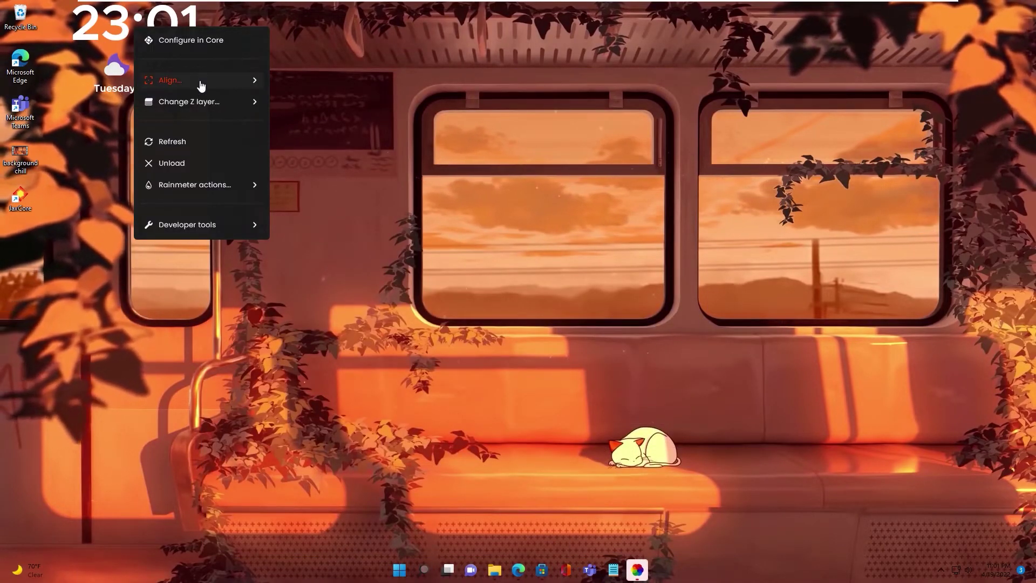
left_click(312, 94)
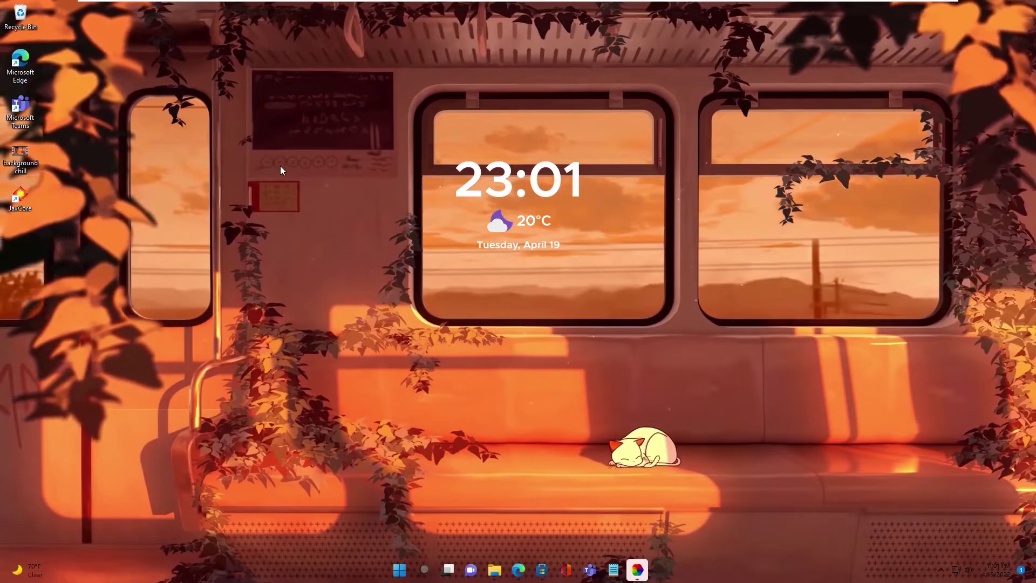
- Hide all desktop icons via the desktop View menu and bring up the Start menu
right_click(189, 77)
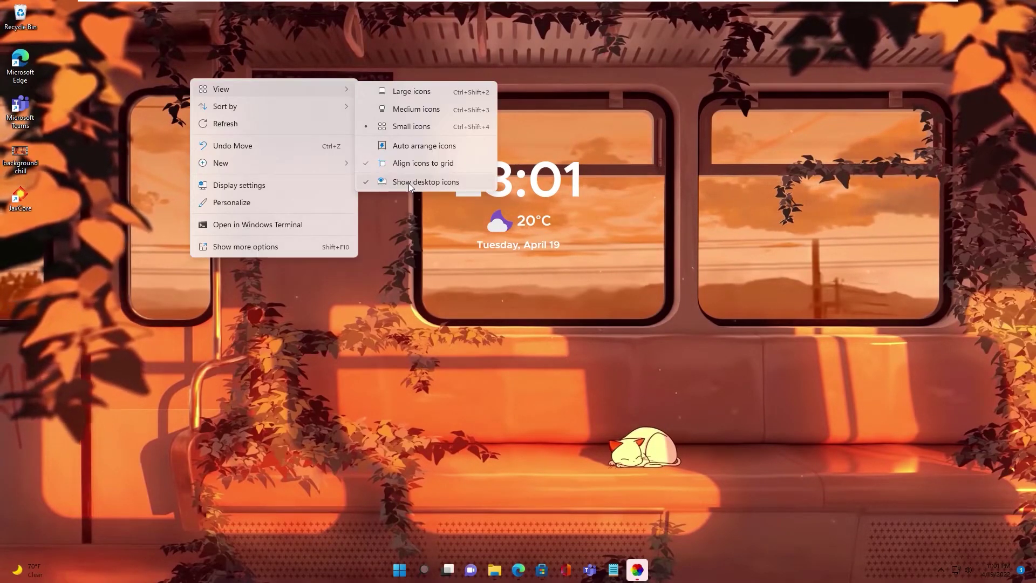
left_click(408, 182)
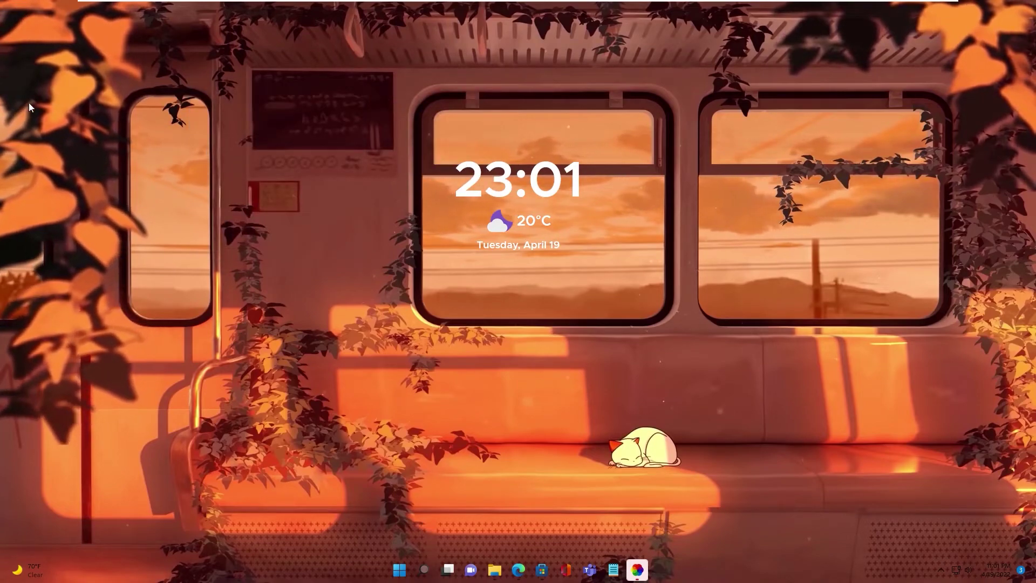
left_click(399, 571)
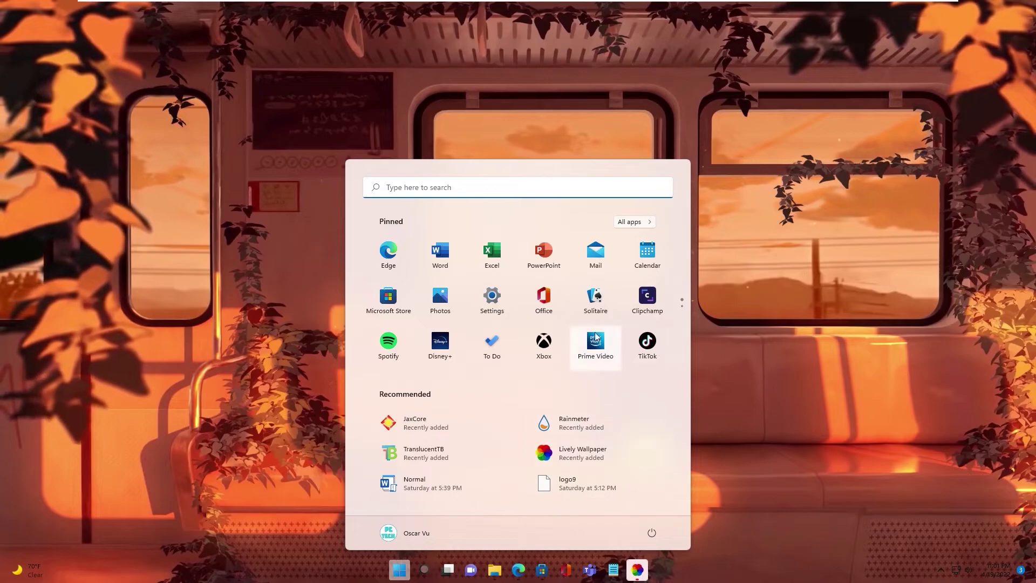
- In Settings > Personalization > Taskbar, switch off the Task view button
left_click(493, 299)
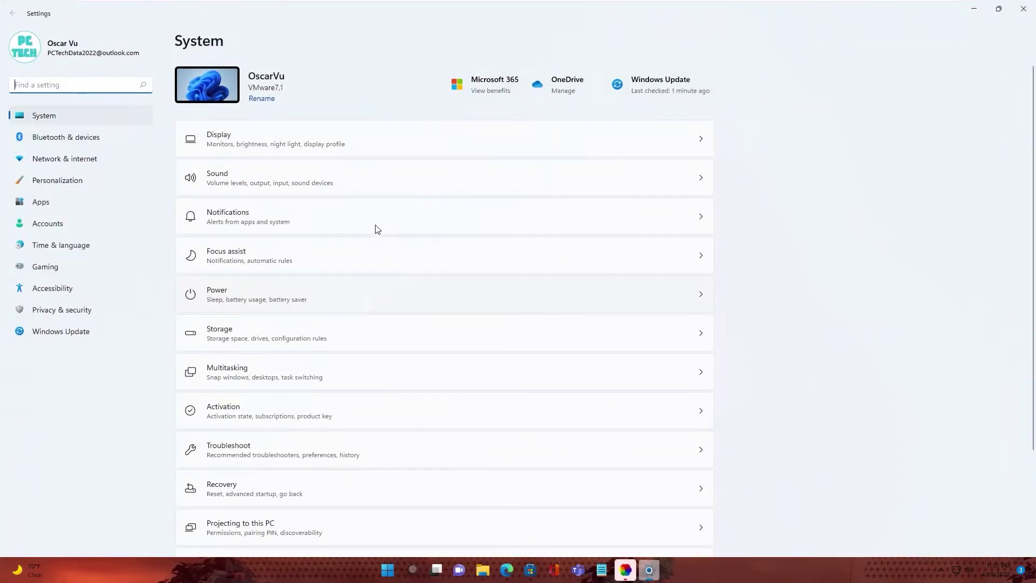
left_click(49, 184)
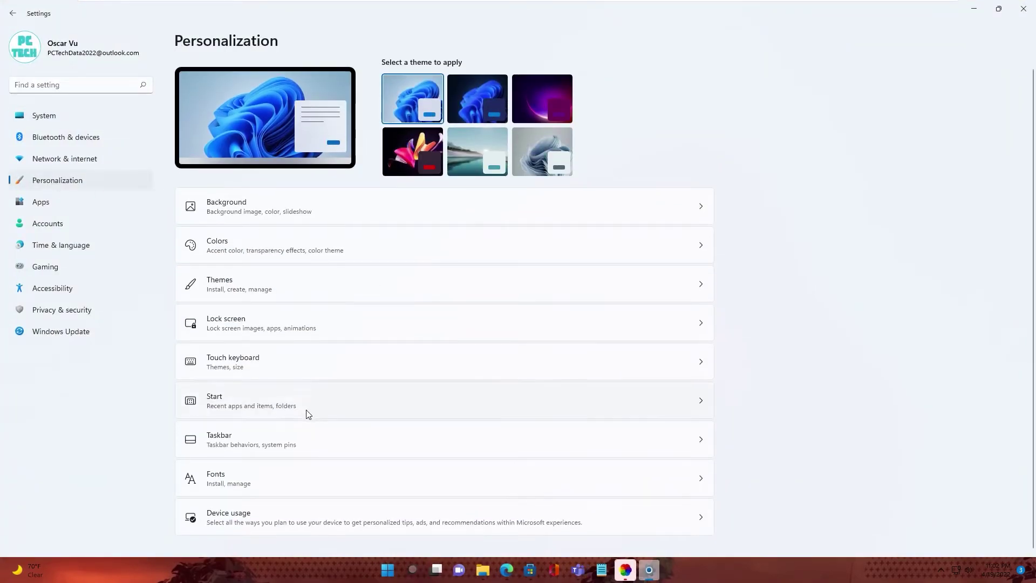
left_click(258, 444)
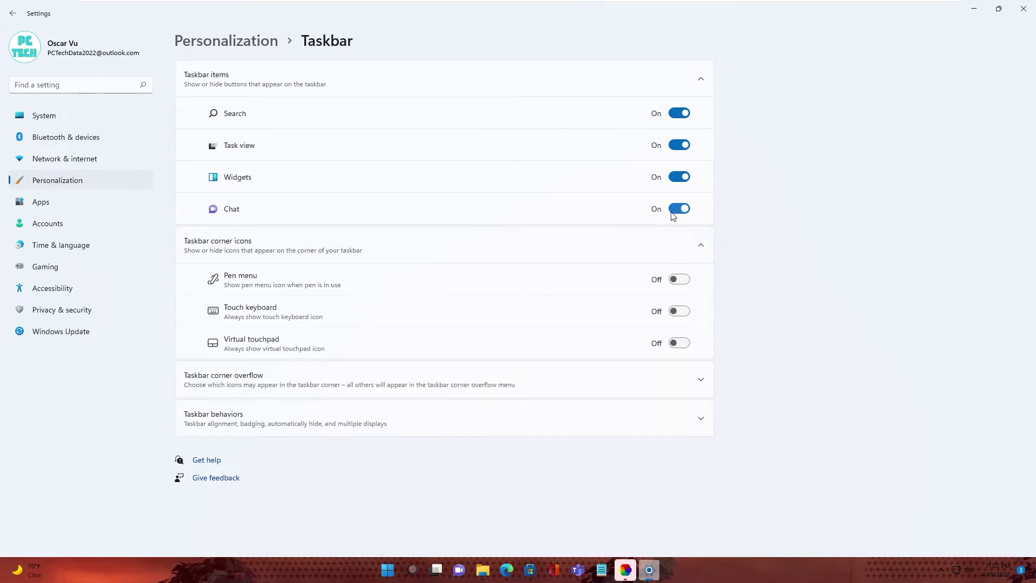
left_click(679, 147)
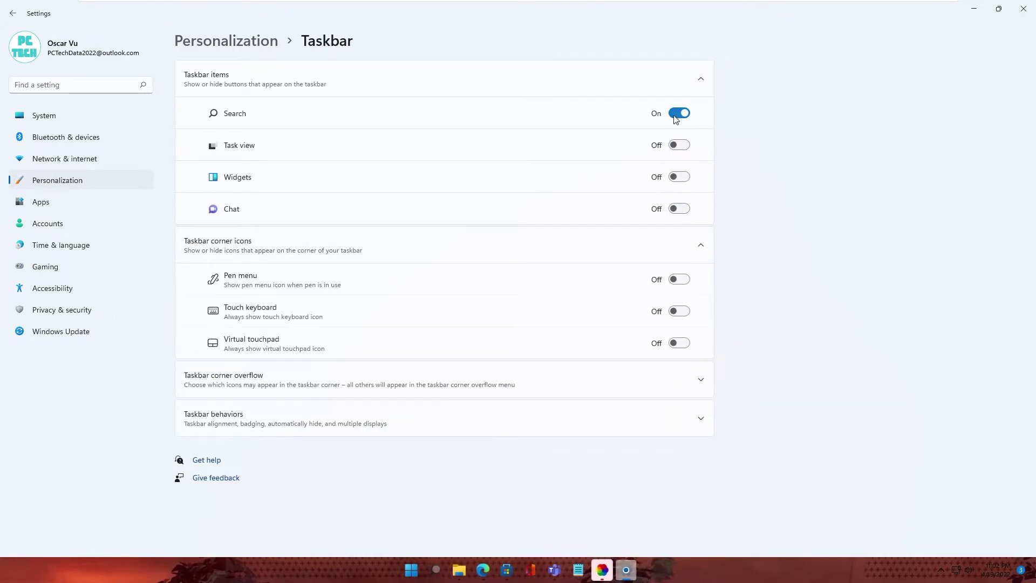
- Return to the desktop, close the File Explorer window and unpin File Explorer from the taskbar
left_click(614, 570)
mouse_move(447, 570)
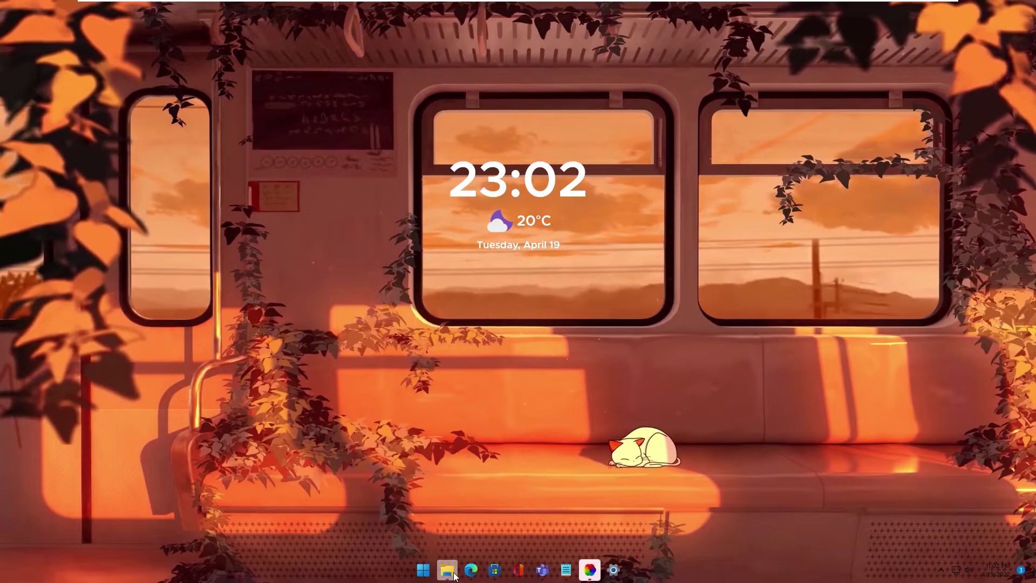
left_click(492, 478)
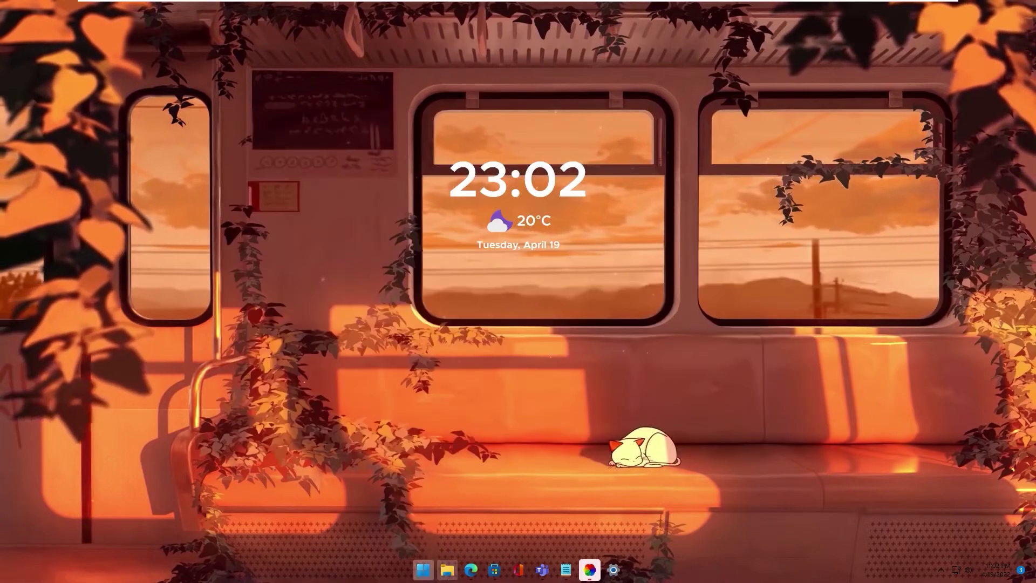
right_click(447, 570)
left_click(423, 540)
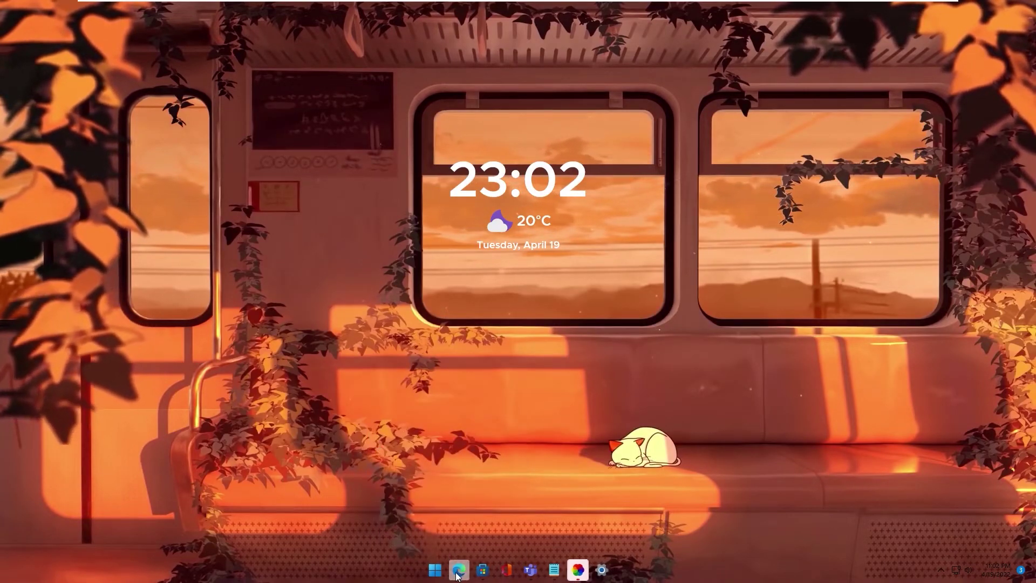
- Close all Edge windows, then unpin Edge and Microsoft Store from the taskbar
right_click(458, 569)
left_click(432, 540)
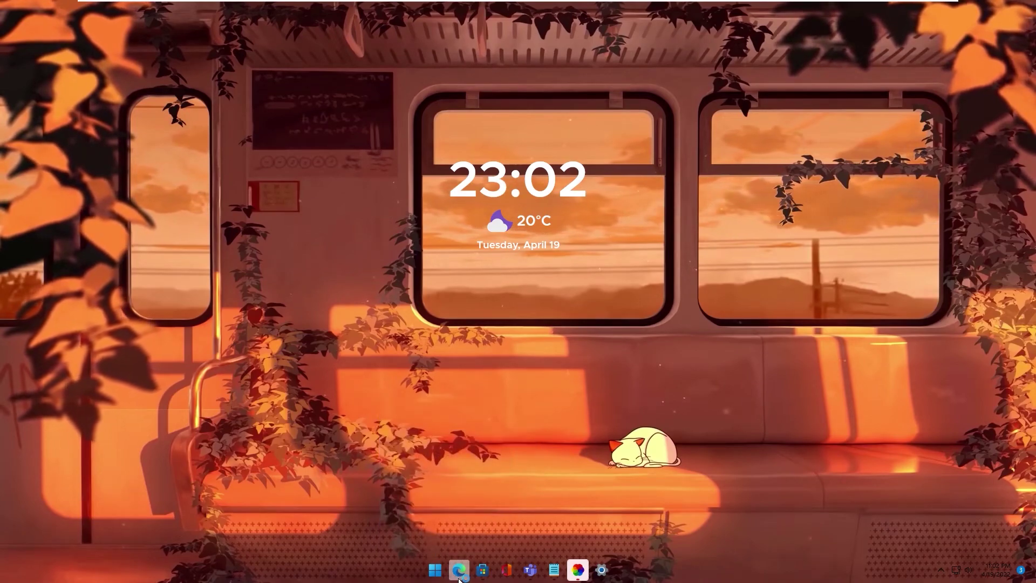
right_click(457, 570)
left_click(438, 543)
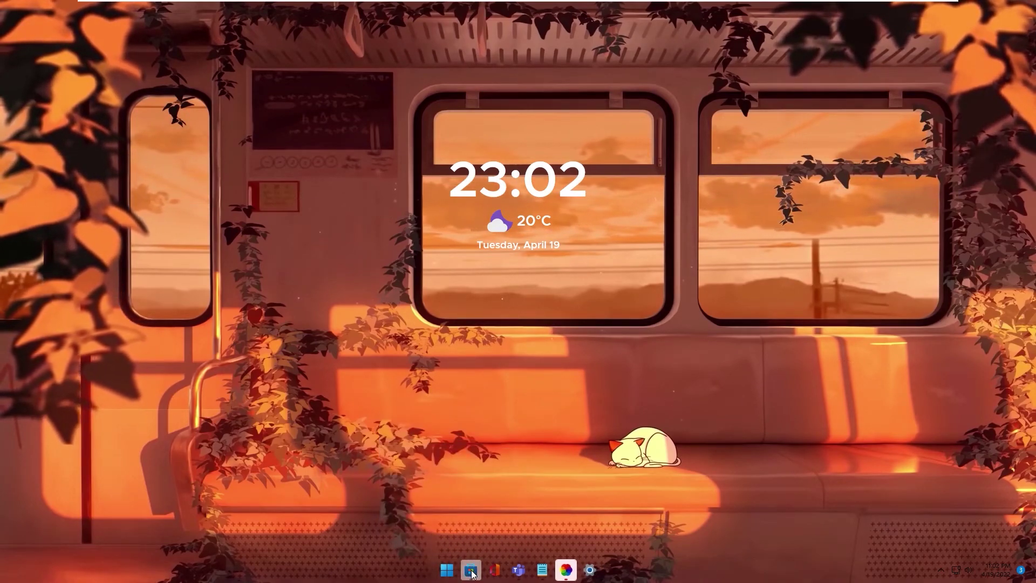
right_click(470, 570)
left_click(468, 542)
mouse_move(506, 570)
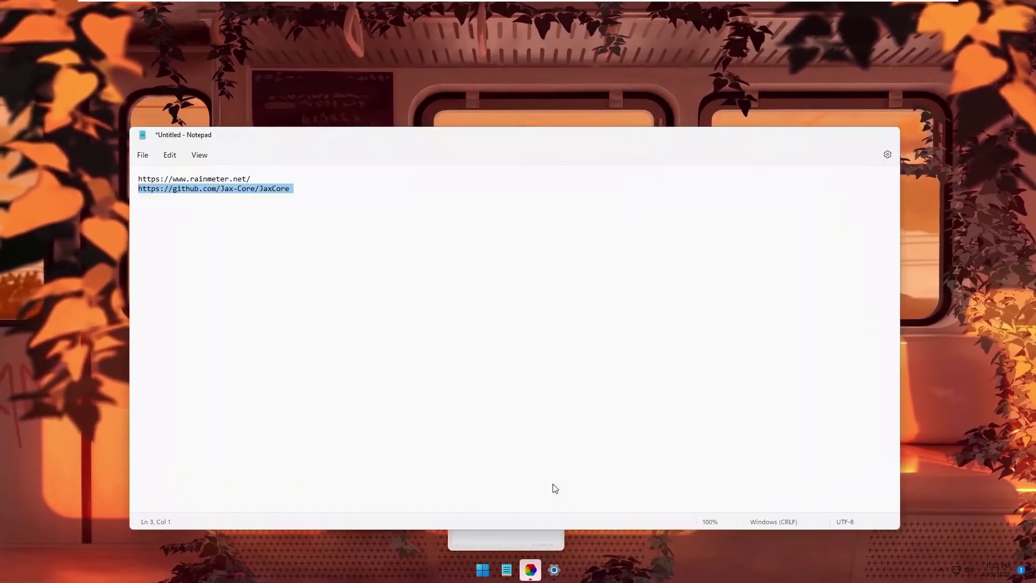
- Close the remaining Notepad, Settings and Lively Wallpaper windows
left_click(541, 478)
left_click(590, 478)
left_click(518, 373)
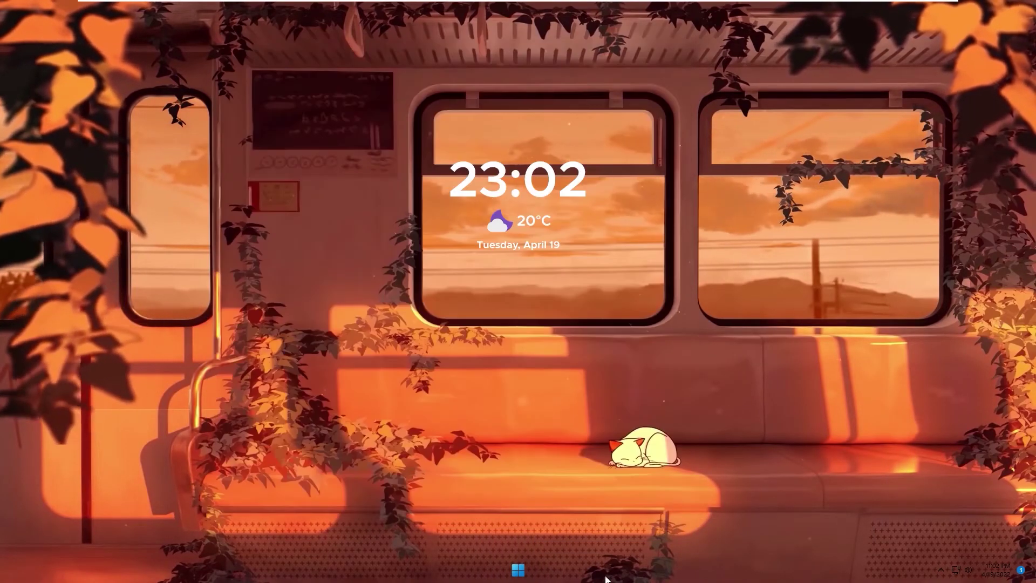